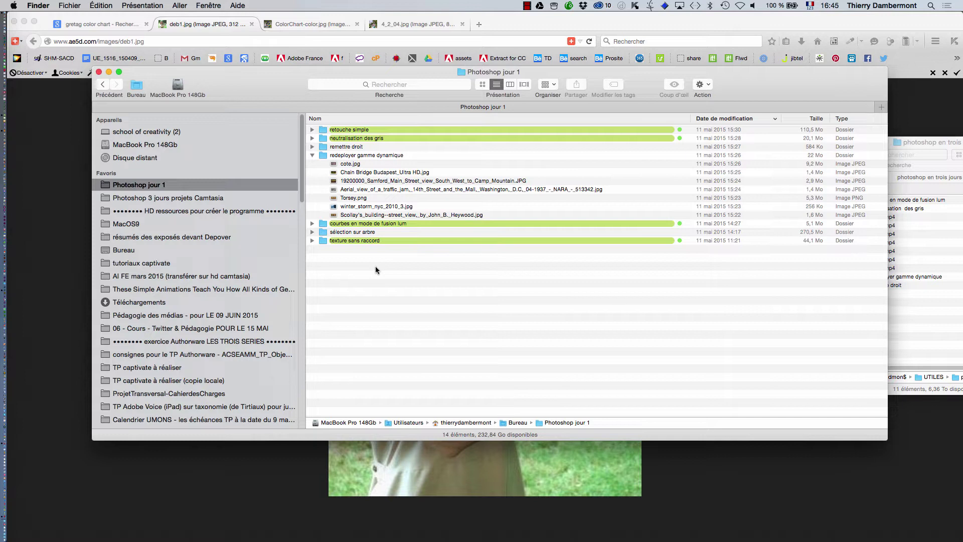
Open the redeployer gamme dynamique folder, show its files as icons, and open the aerial traffic jam photo in Photoshop
left_click(365, 156)
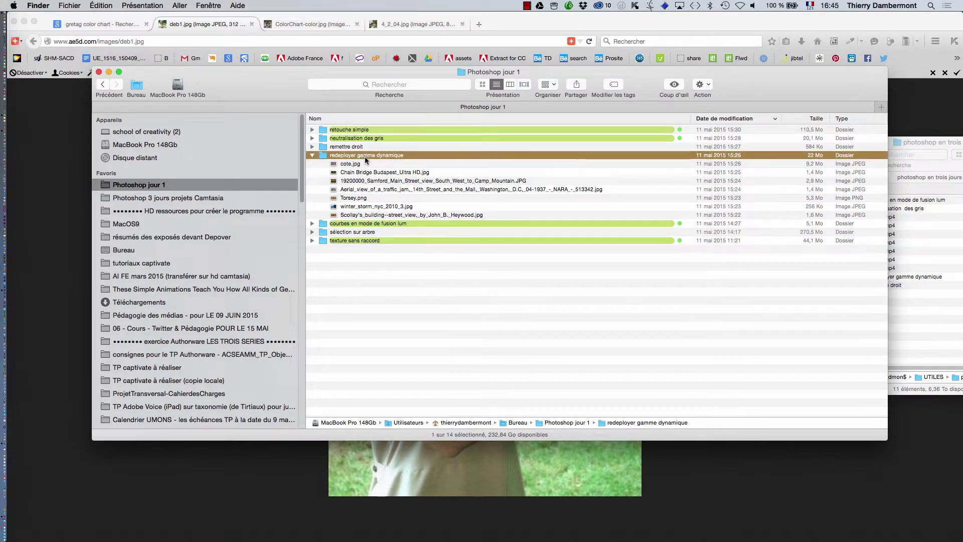
left_click(908, 314)
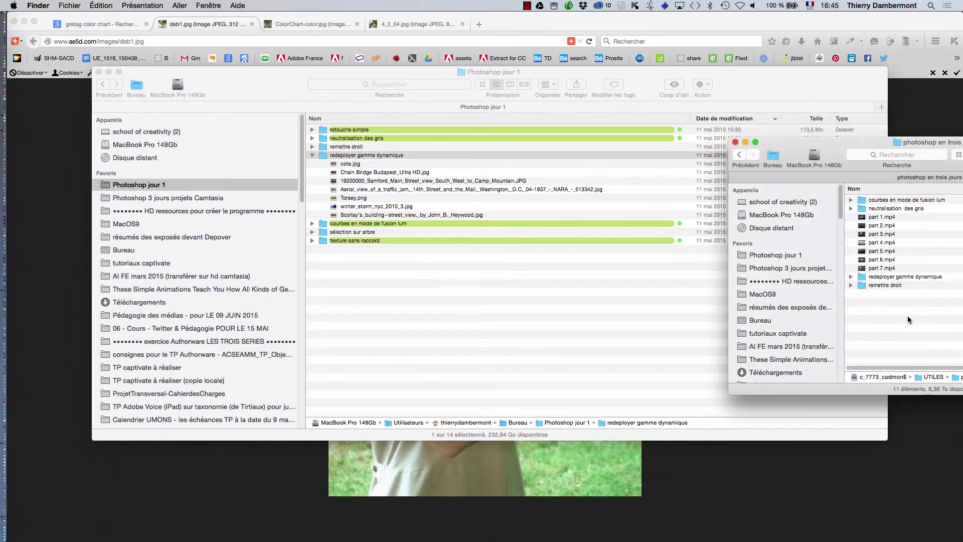
double_click(356, 158)
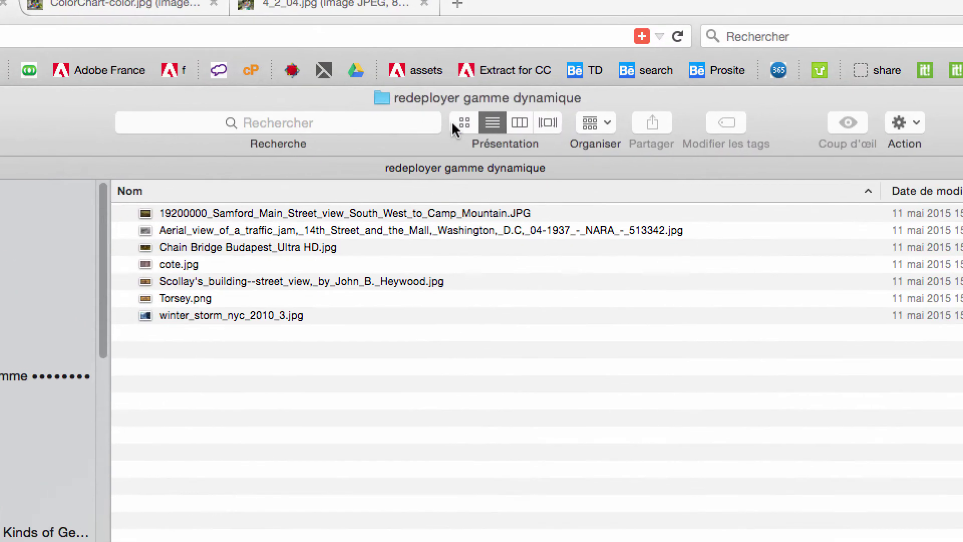
left_click(623, 89)
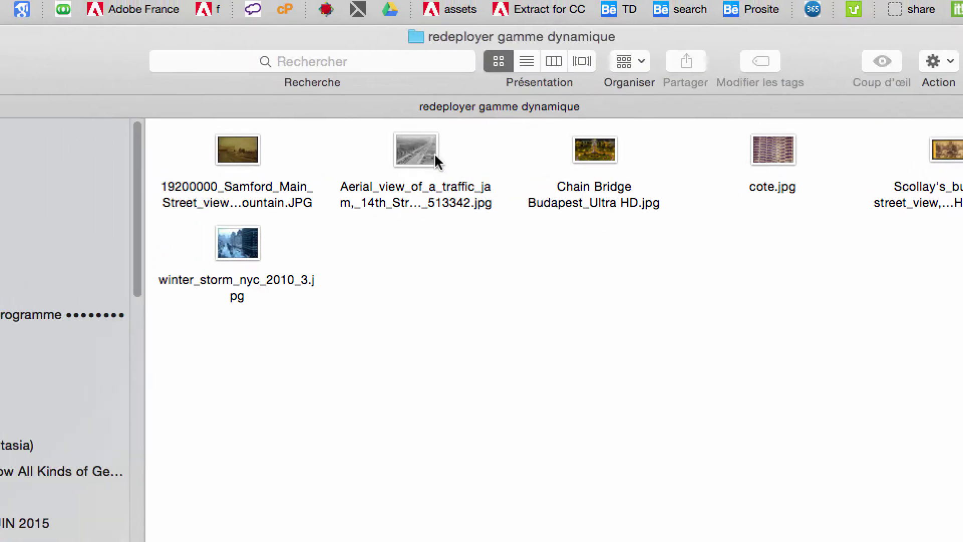
left_click(198, 84)
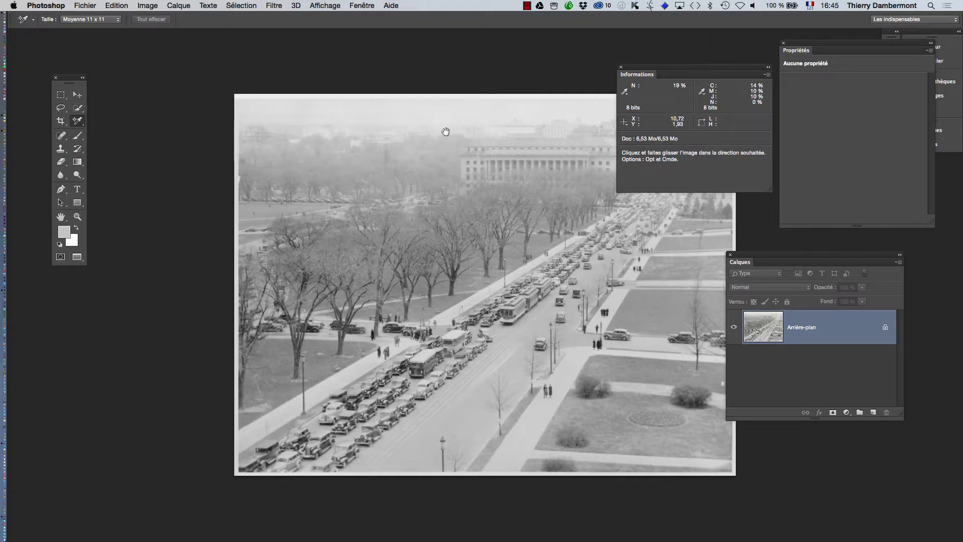
Clear the workspace around the photo by repositioning the tool palette and the layers palette and closing the Informations palette
left_click_drag(445, 131, 368, 115)
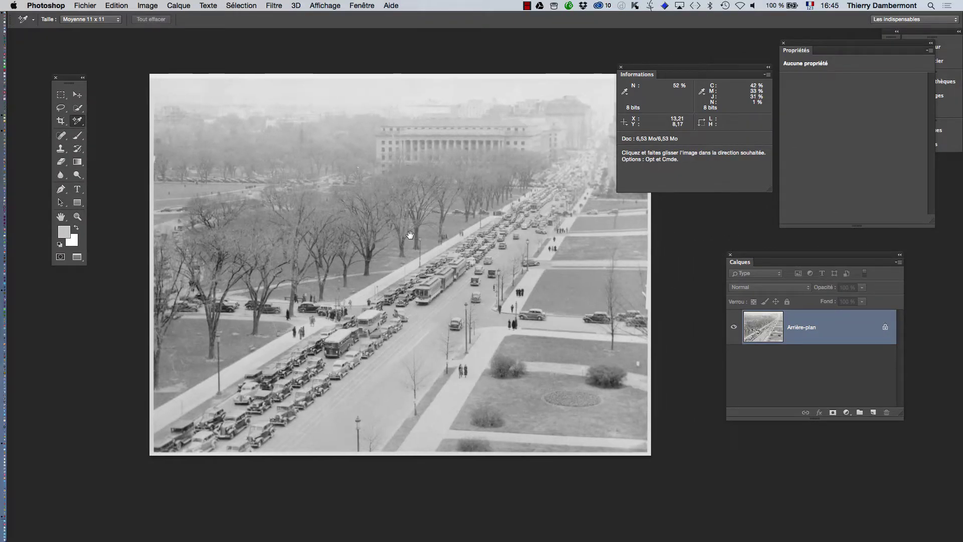
left_click_drag(316, 167, 269, 151)
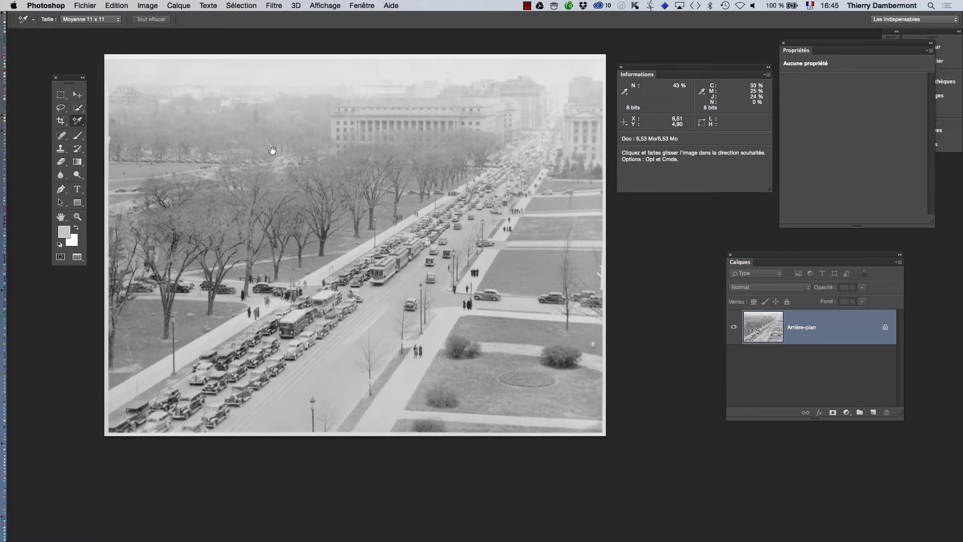
left_click_drag(59, 79, 57, 62)
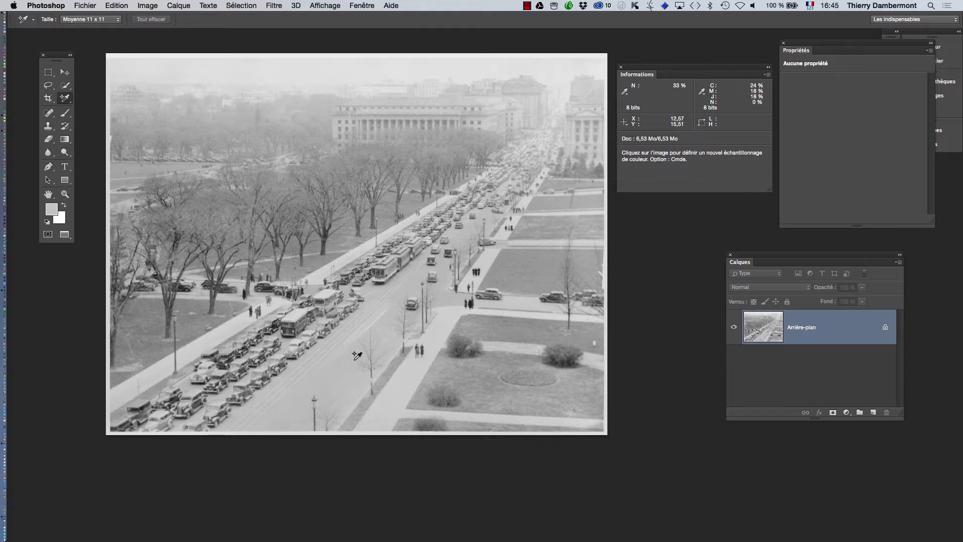
left_click(620, 67)
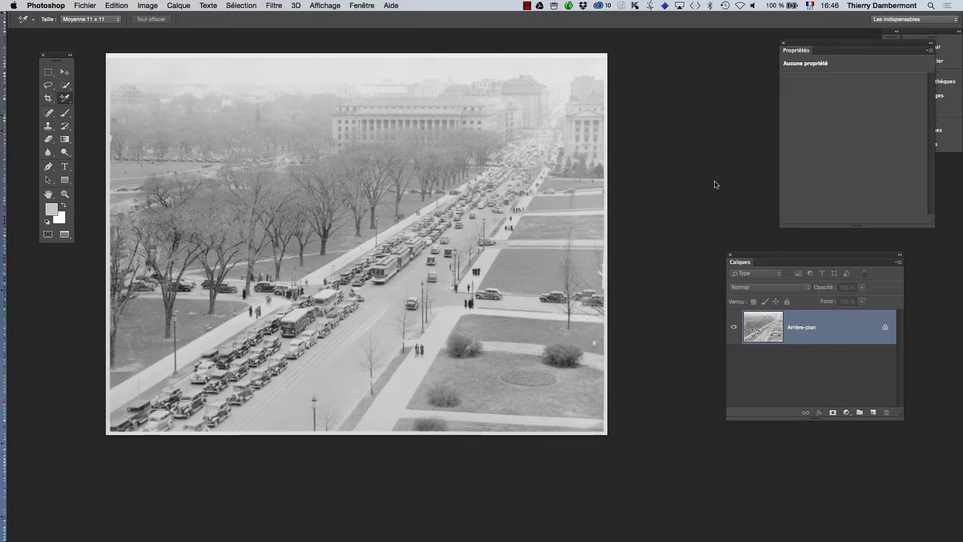
left_click_drag(755, 256, 704, 164)
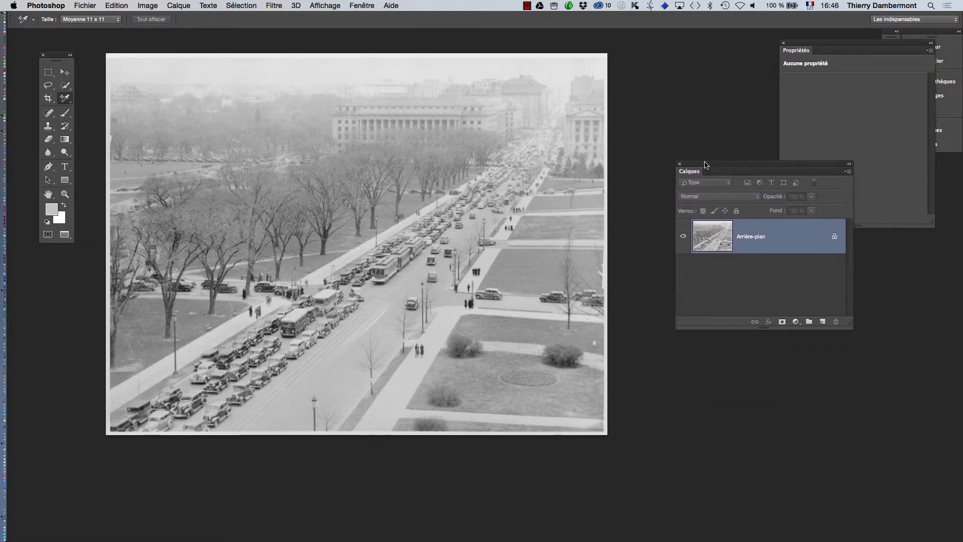
Add a Levels adjustment layer named Niveaux 1 above the background, in Normal mode at 100 % opacity
left_click(187, 4)
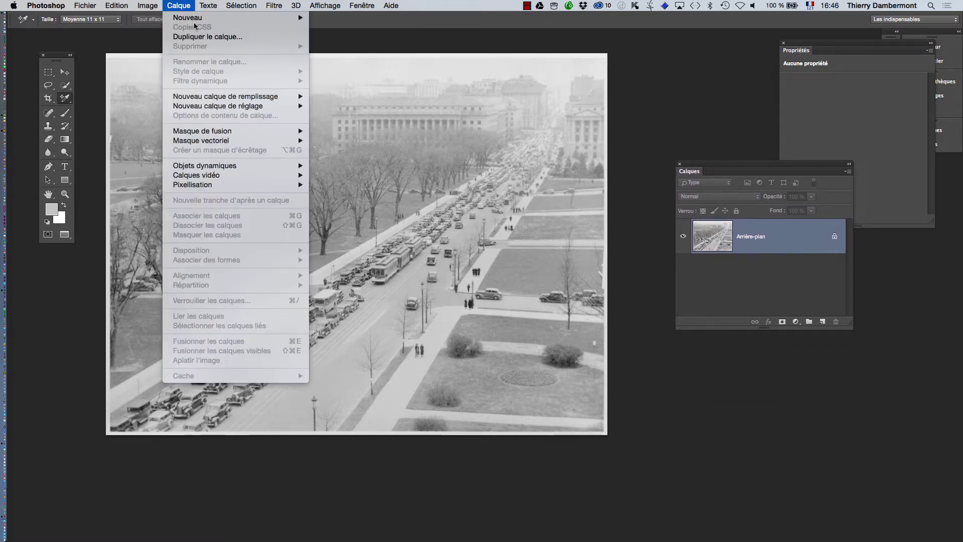
mouse_move(207, 106)
left_click(356, 117)
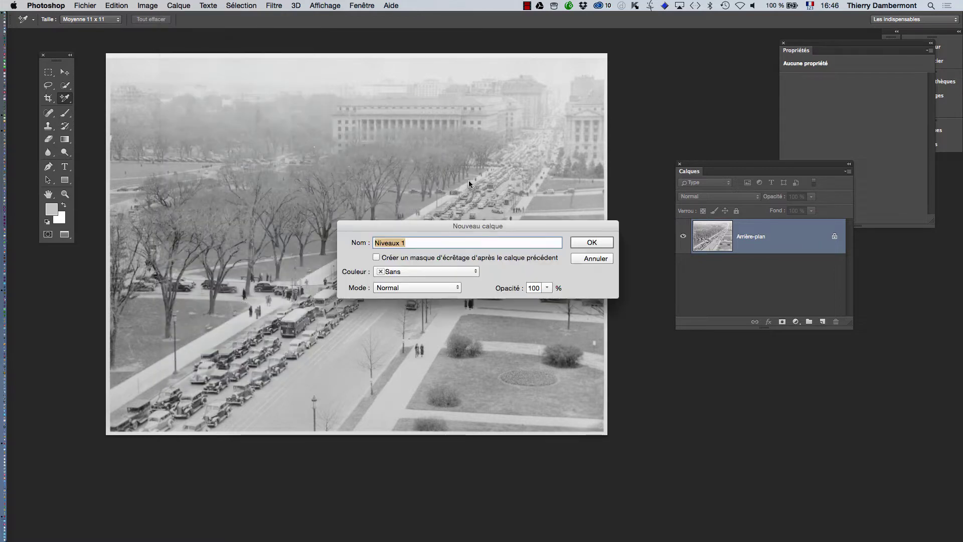
left_click(585, 245)
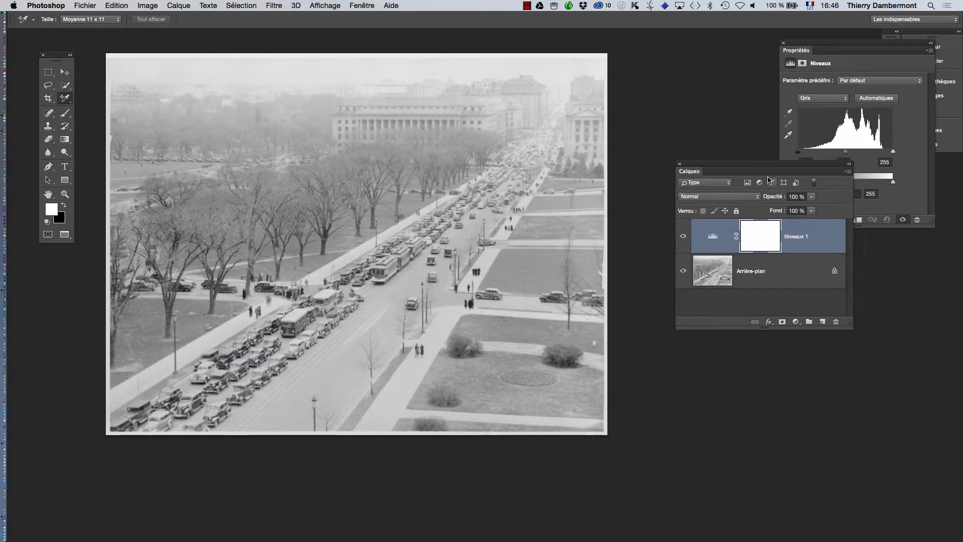
Move the layers palette off the Levels settings, then place the Levels properties beside the photo and enlarge them
left_click_drag(762, 168, 766, 296)
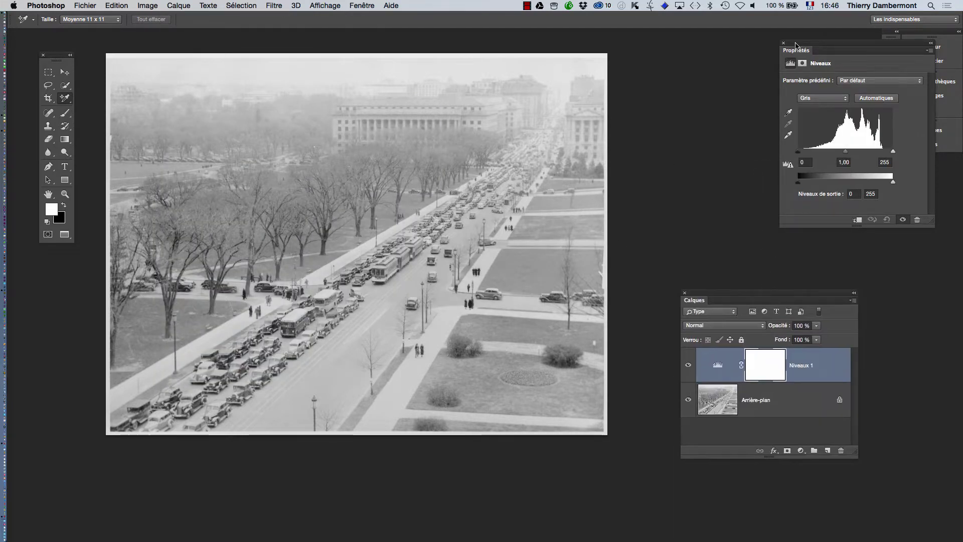
left_click_drag(800, 50, 653, 51)
left_click_drag(783, 227, 895, 266)
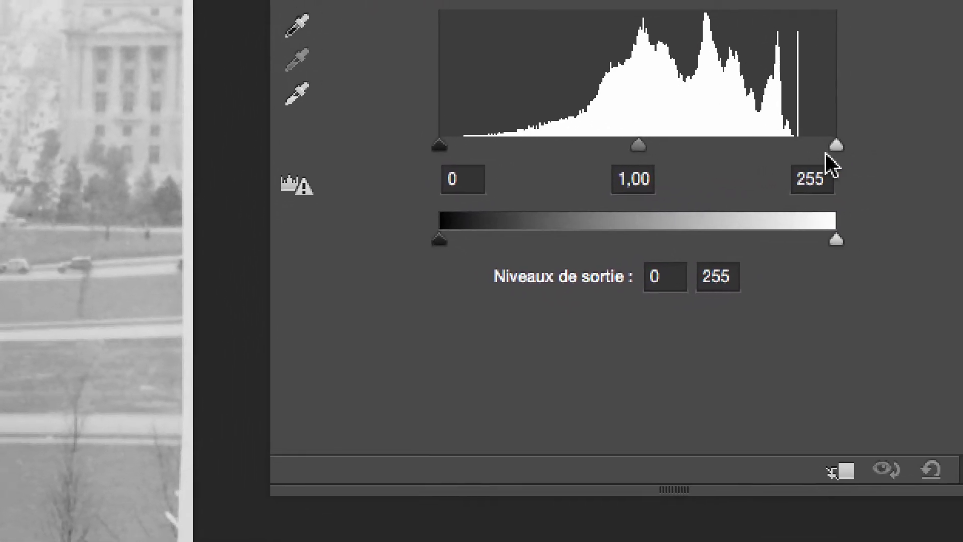
Set the Levels white input to 225 and the black input to 64
left_click_drag(826, 150, 811, 152)
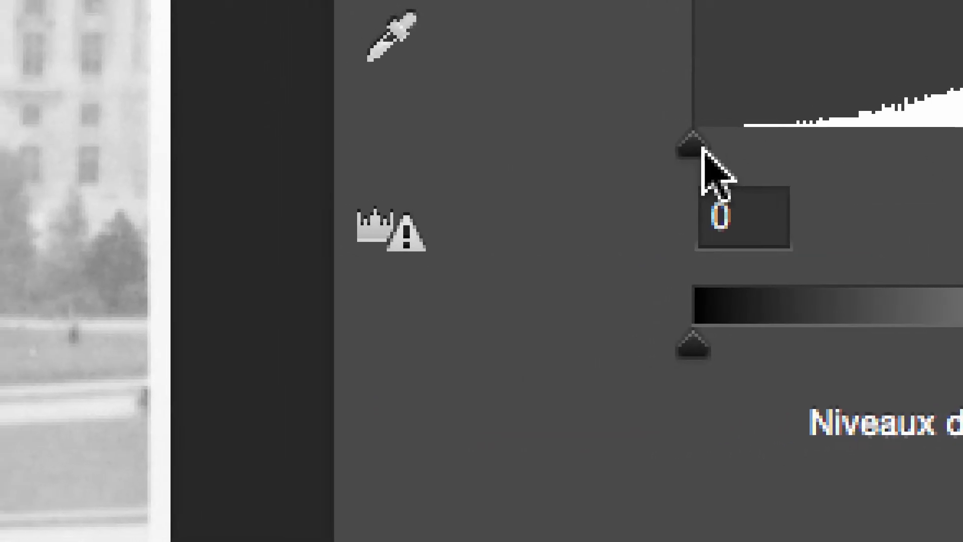
left_click_drag(702, 149, 899, 149)
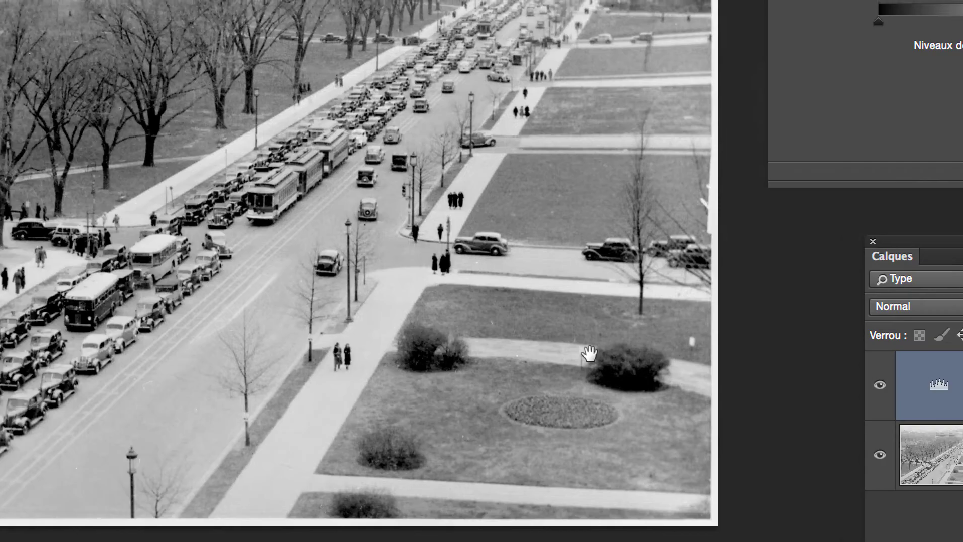
Compare the trees and street with and without the Niveaux 1 adjustment to judge the shadow detail
left_click_drag(542, 346, 639, 393)
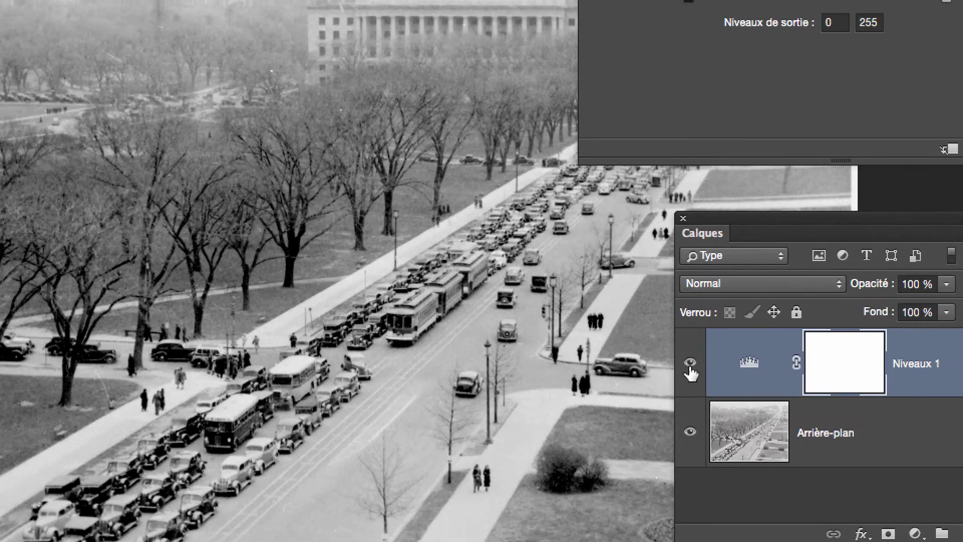
left_click(753, 331)
left_click(689, 370)
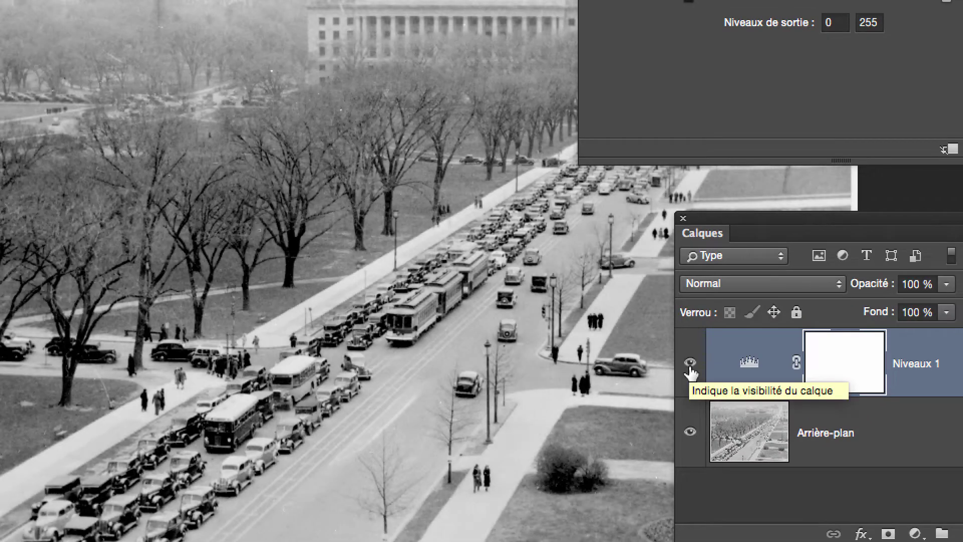
left_click(690, 370)
left_click(689, 370)
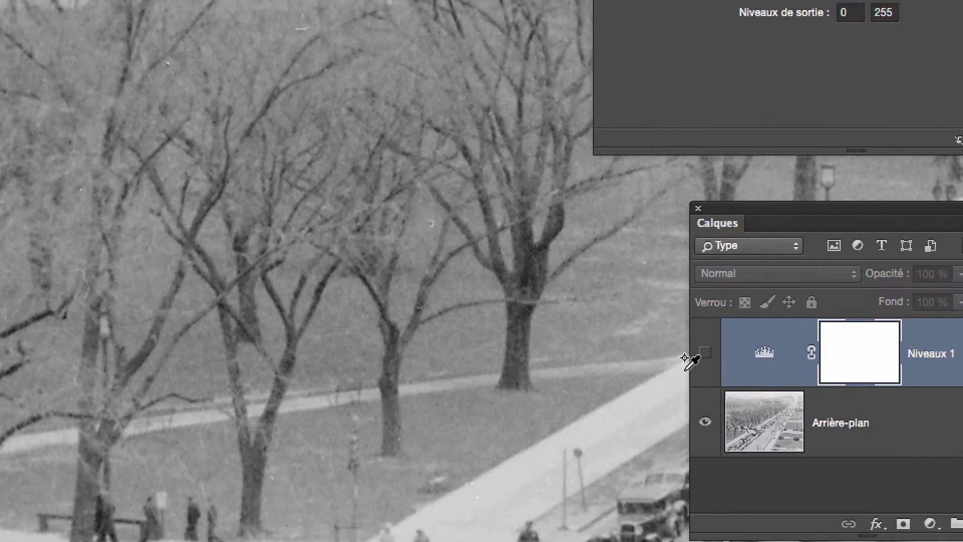
left_click(704, 355)
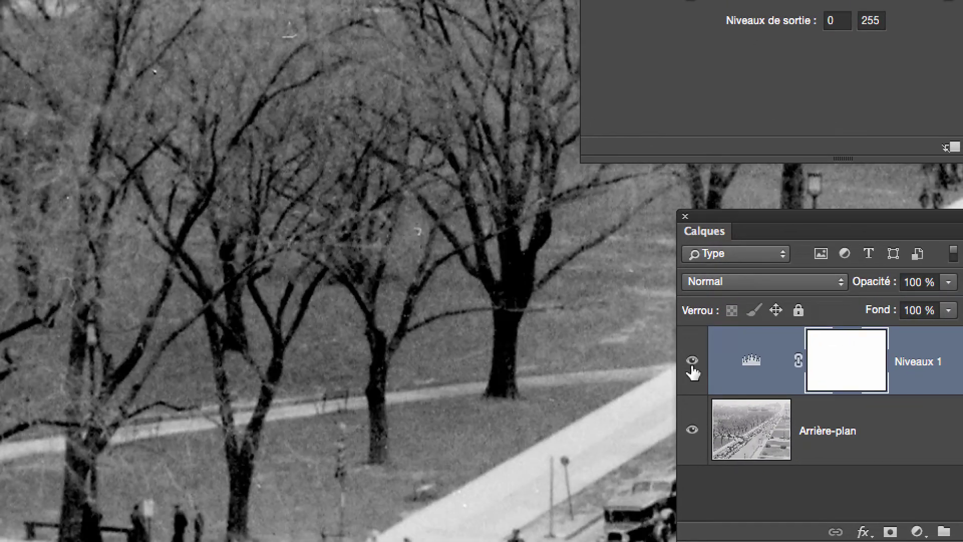
left_click(692, 368)
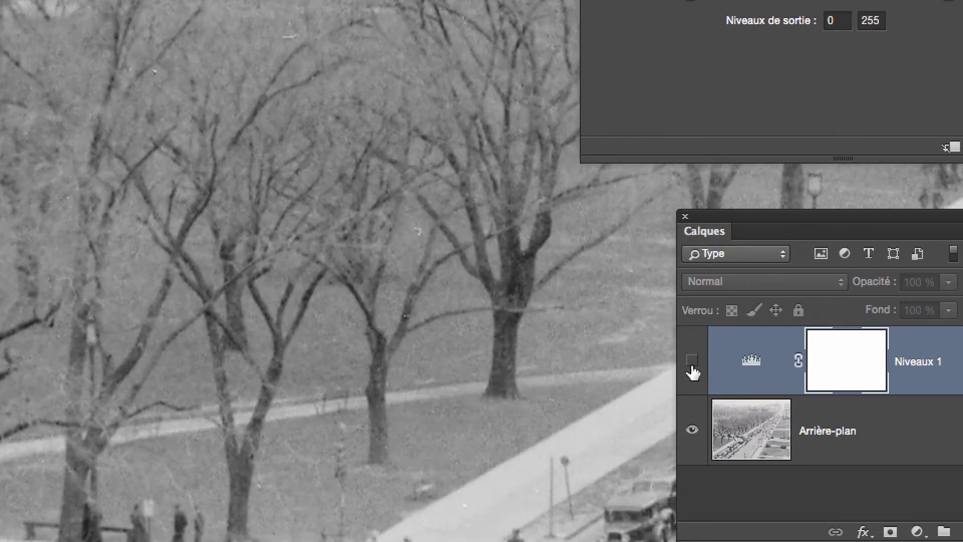
left_click(692, 368)
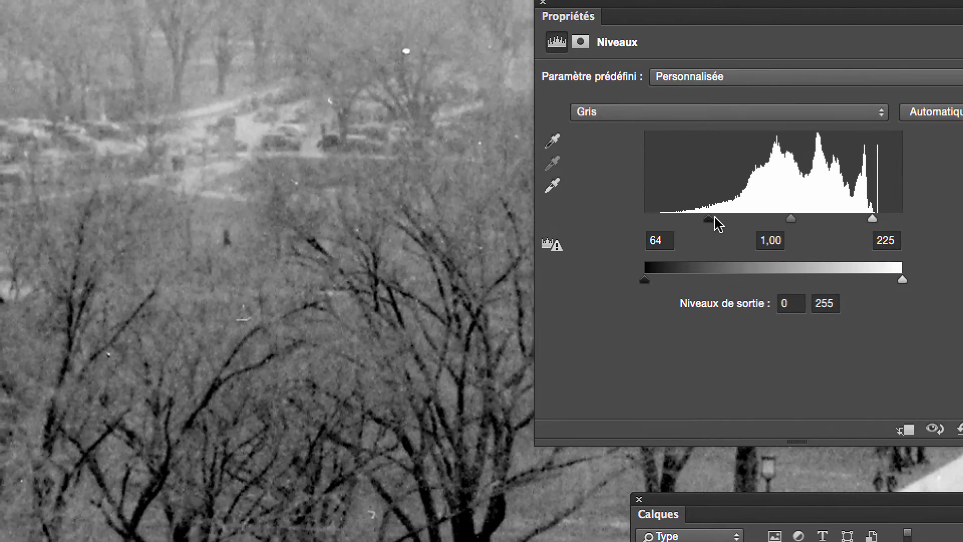
Reduce the Levels black input to 39 and check the trees with and without the adjustment
left_click_drag(713, 218, 688, 224)
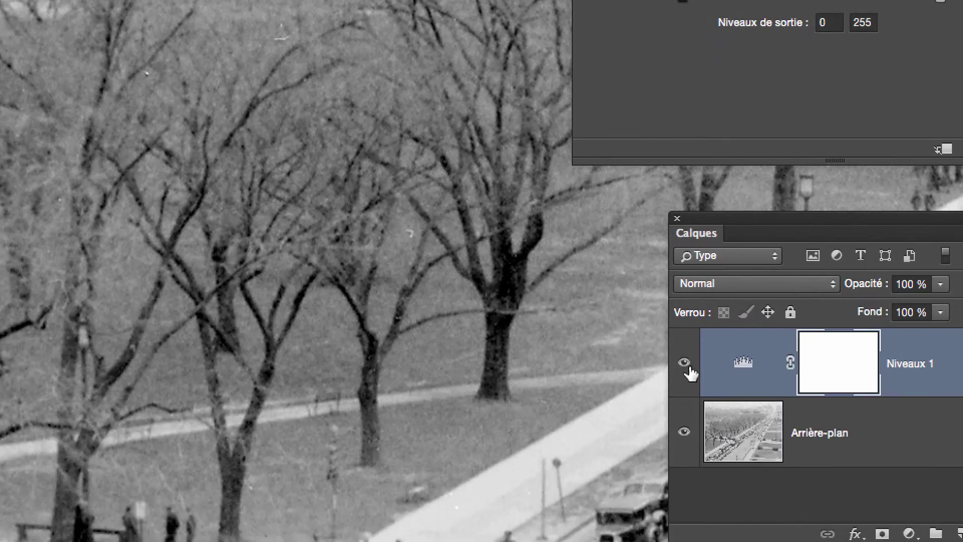
left_click(687, 369)
left_click(686, 363)
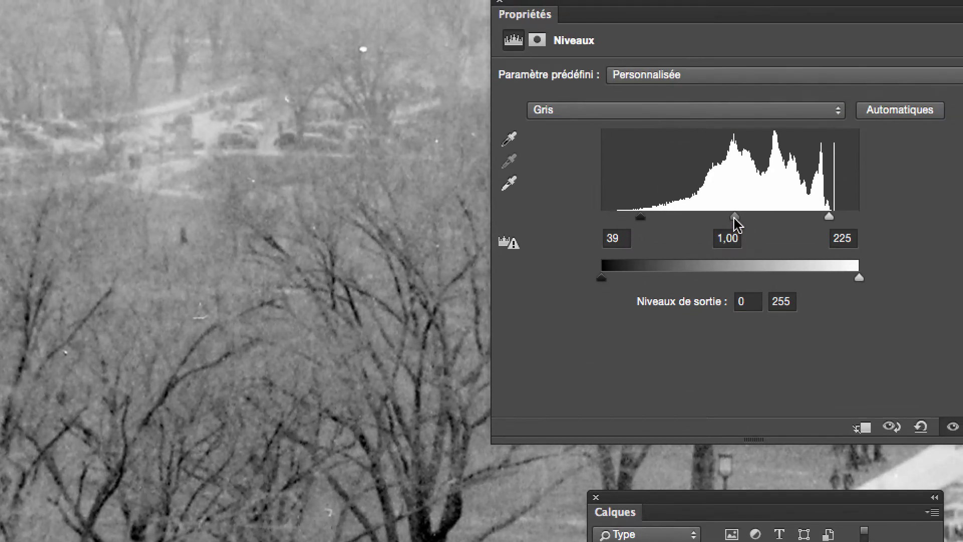
Darken the midtones by setting the Levels middle input to 0,67, then to 0,44 while viewing the whole photo
mouse_move(734, 221)
left_mouse_down()
mouse_move(767, 224)
mouse_move(708, 221)
mouse_move(744, 226)
left_mouse_up()
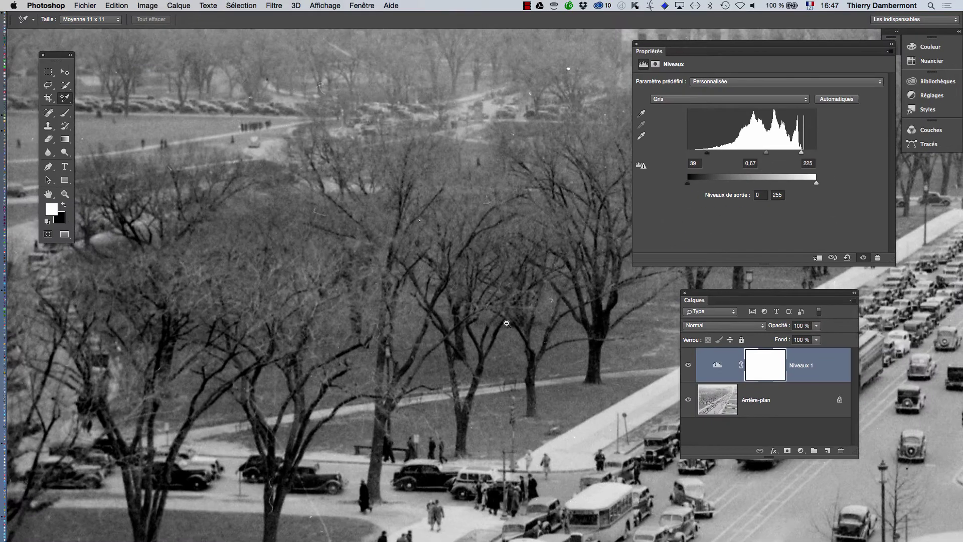
left_click(507, 323, "alt")
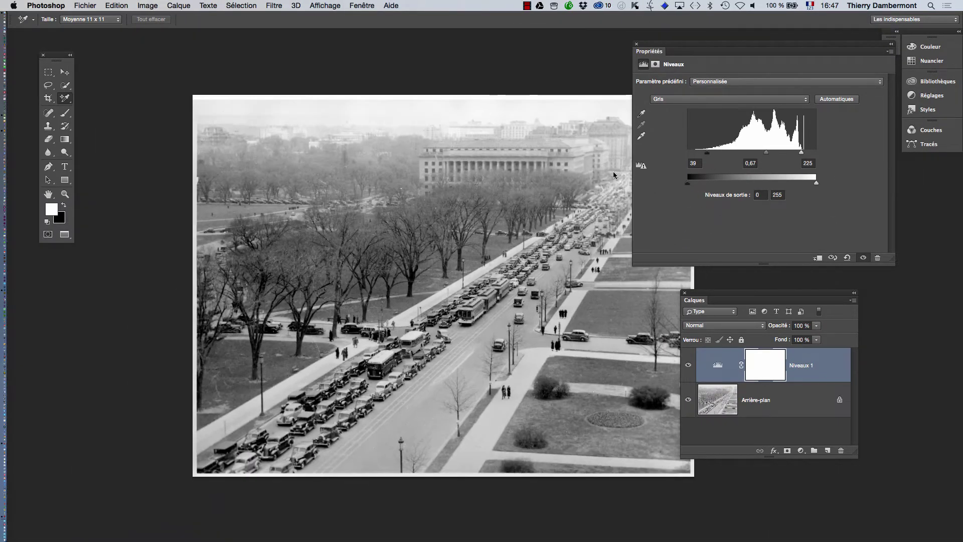
scroll(612, 175, "right", 5)
left_click_drag(766, 152, 777, 154)
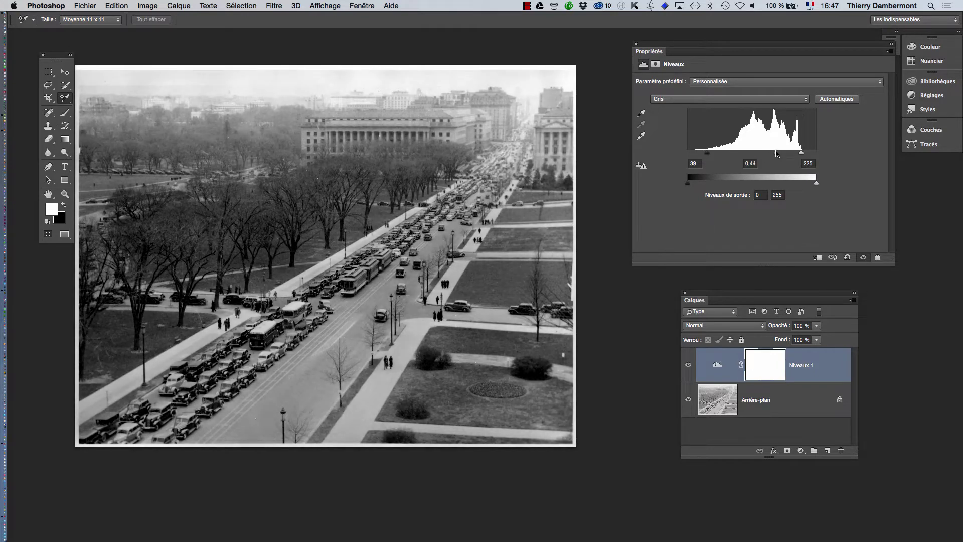
Compare the whole photo before and after the Niveaux 1 adjustment
left_click(688, 365)
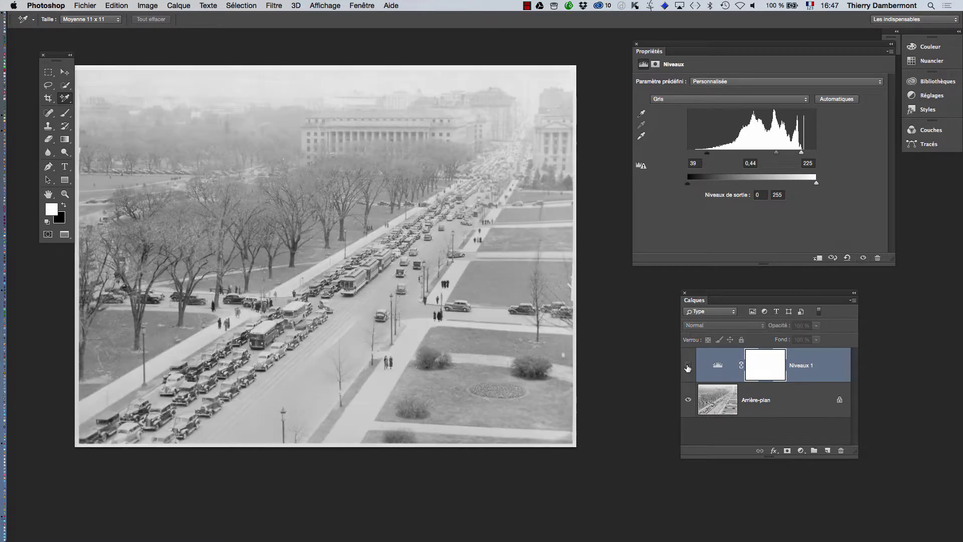
left_click(687, 367)
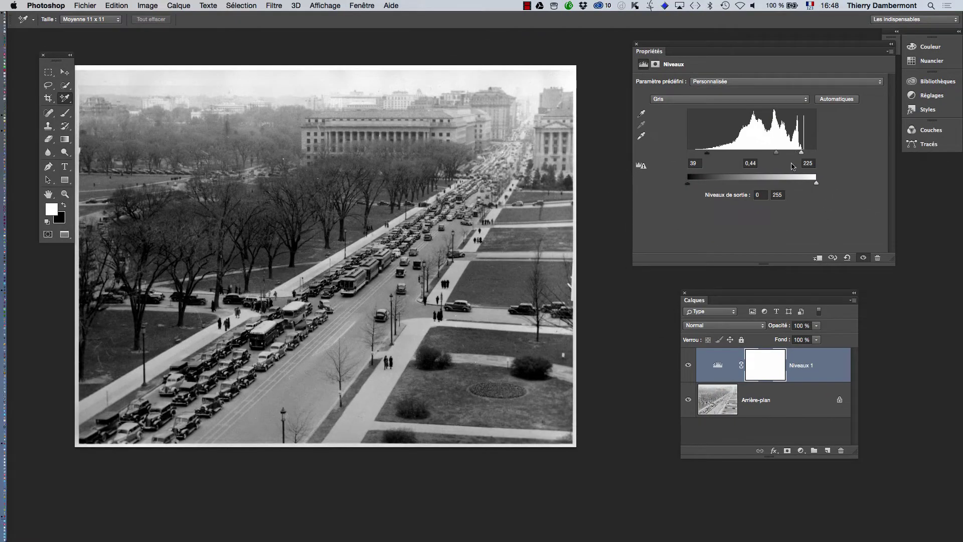
left_click(688, 364)
left_click(688, 365)
Examine the intersection and the lone car by the lamppost up close, with and without the Niveaux 1 adjustment
left_click(339, 282)
left_click(326, 279)
left_click(522, 384)
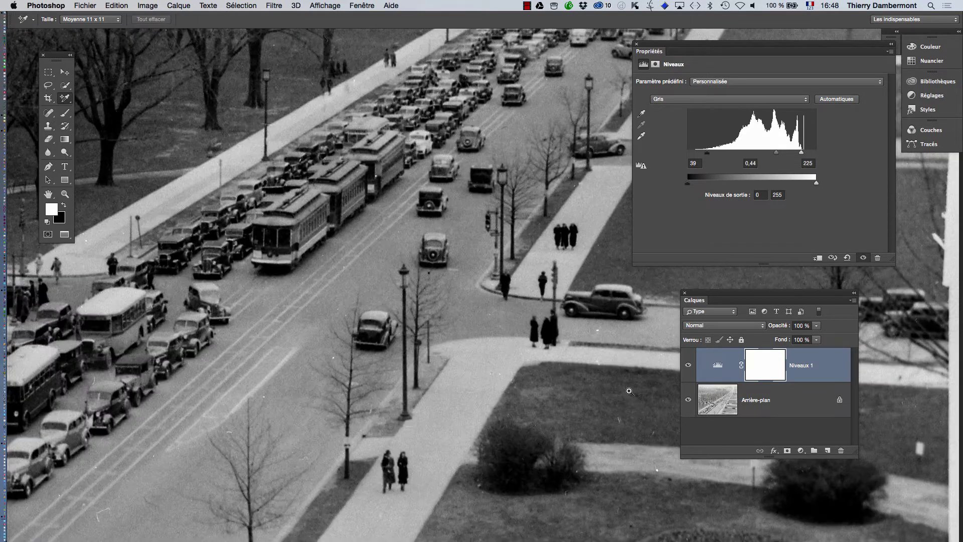
left_click(688, 364)
left_click(688, 365)
left_click(386, 357)
left_click(688, 366)
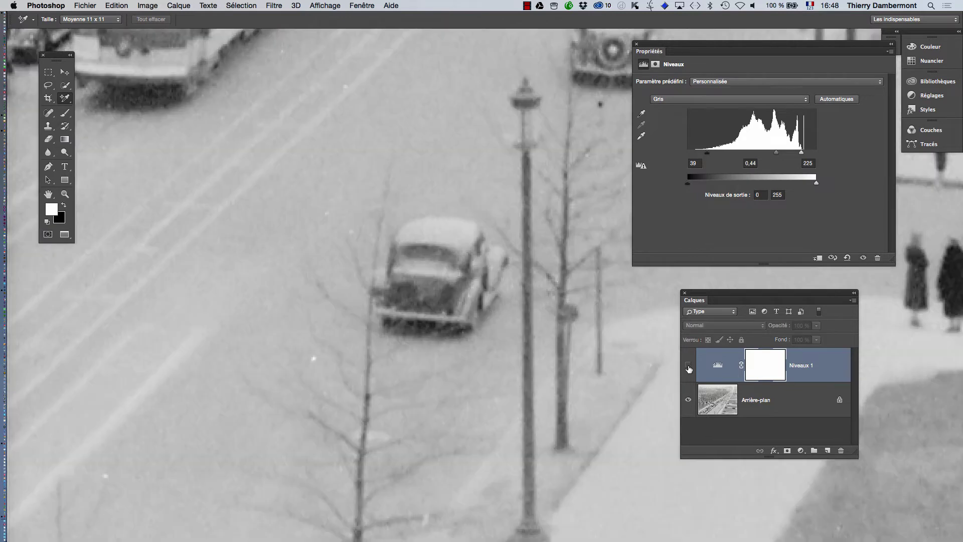
left_click(688, 367)
left_click(688, 367)
left_click(688, 367)
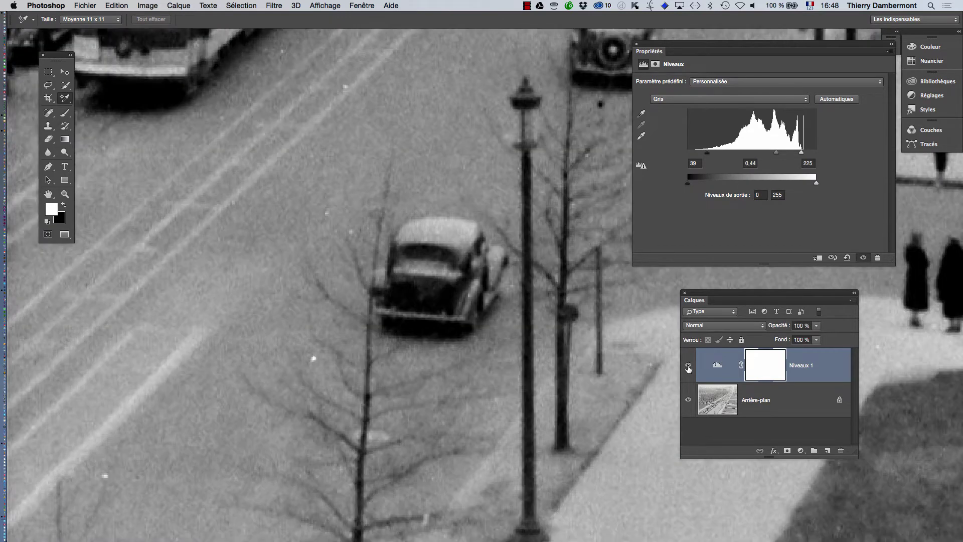
Examine the trams and the queue of cars with the Niveaux 1 adjustment hidden and shown
left_click(610, 366, "alt")
left_click_drag(579, 364, 622, 457)
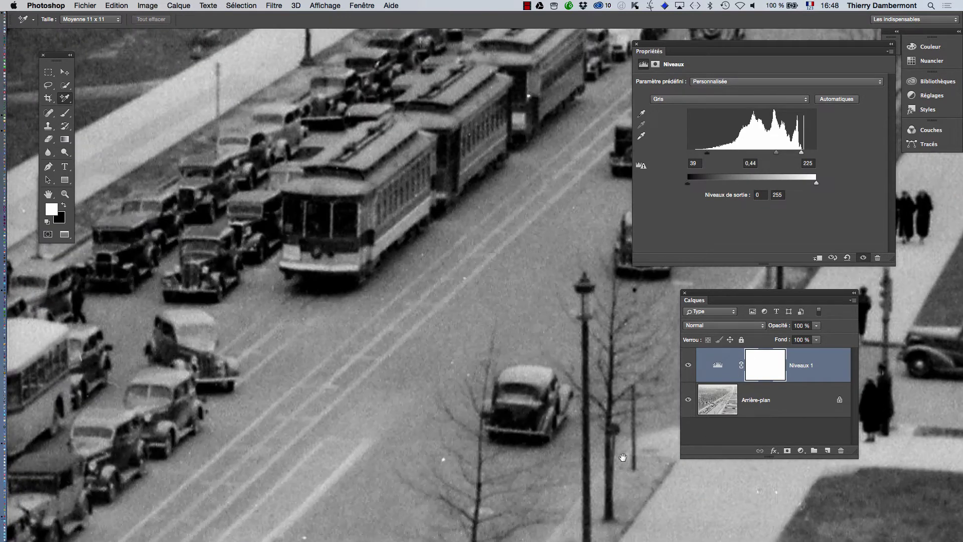
left_click(688, 366)
left_click(688, 370)
left_click(688, 370)
left_click(688, 371)
left_click(471, 365, "alt")
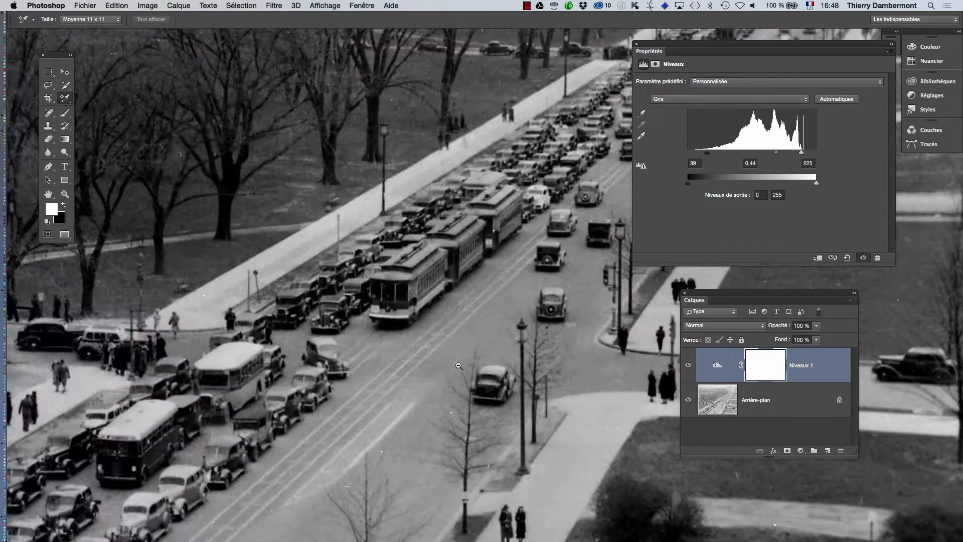
Switch to the Finder window of the "redeployer gamme dynamique" folder, then enlarge its thumbnails and widen the window
key("super+Tab")
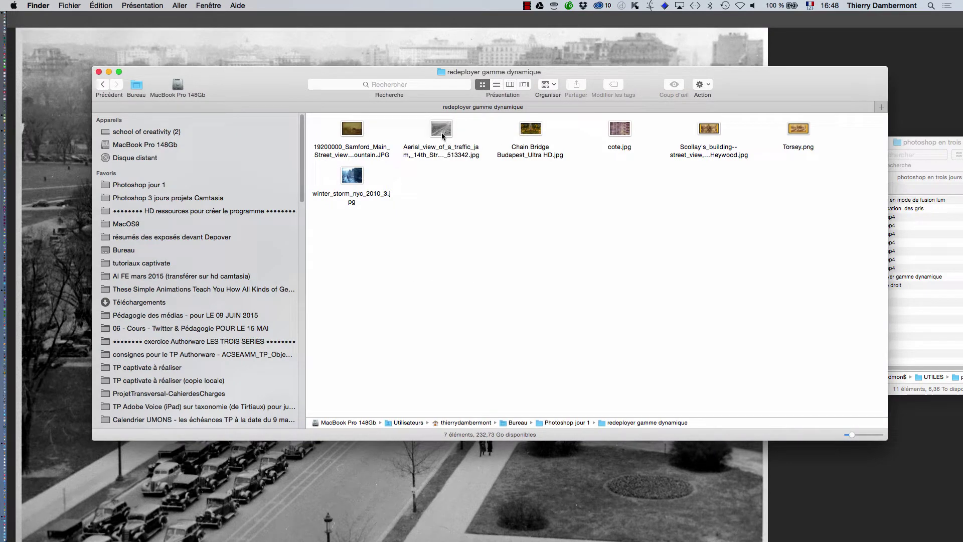
left_click_drag(858, 434, 870, 435)
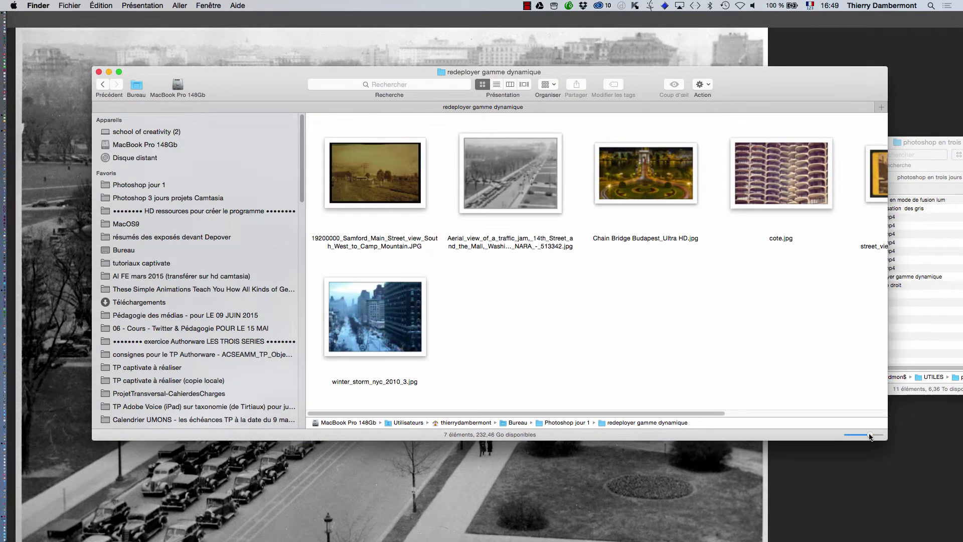
left_click_drag(632, 87, 541, 80)
left_click_drag(797, 431, 958, 461)
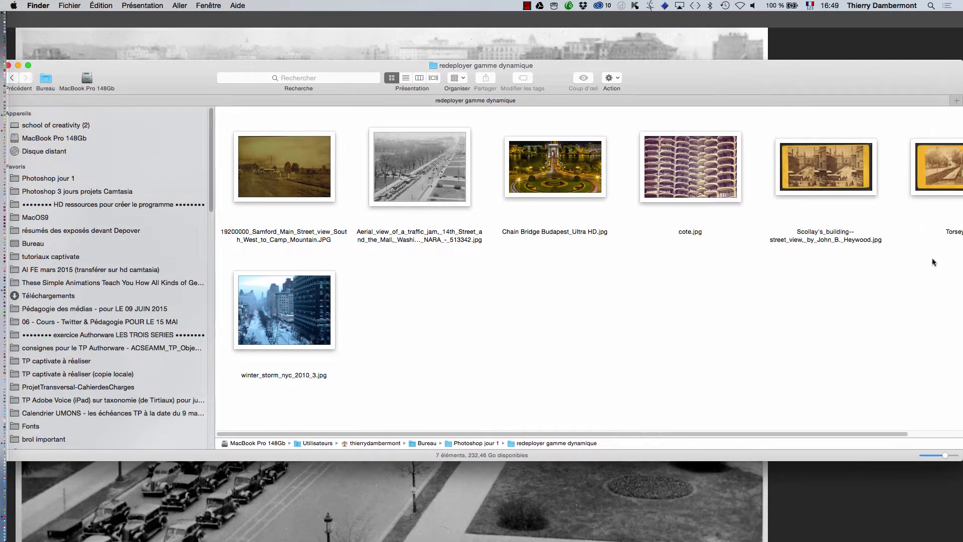
Line up Torsey.png, the Scollay's building street view and the Samford Main Street photo in one row beside winter_storm_nyc_2010_3.jpg
left_click_drag(933, 166, 438, 387)
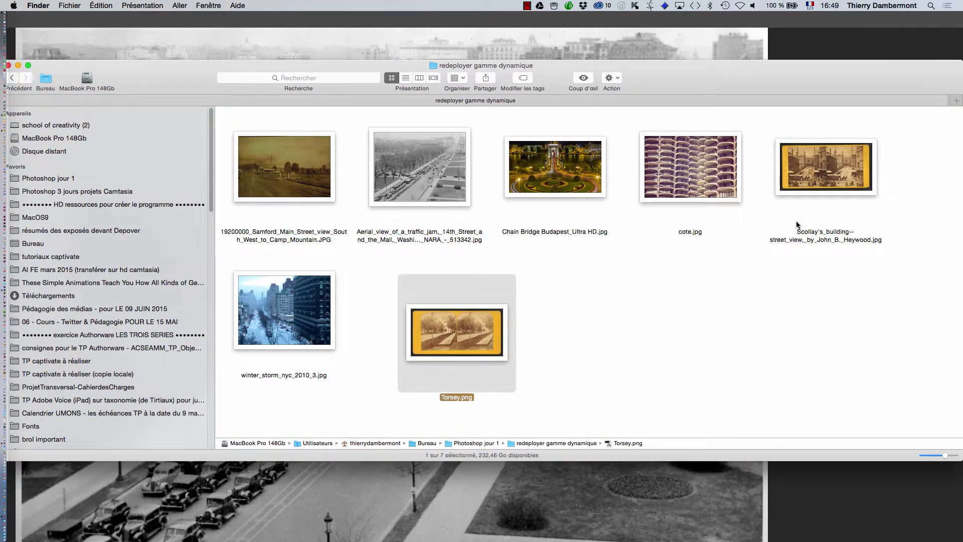
left_click_drag(798, 225, 586, 382)
left_click(742, 337)
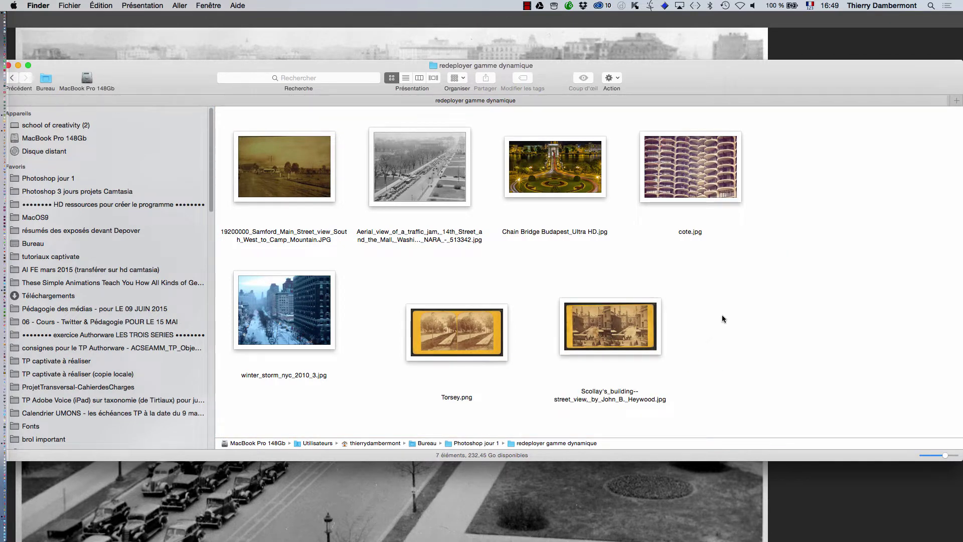
left_click_drag(308, 205, 797, 351)
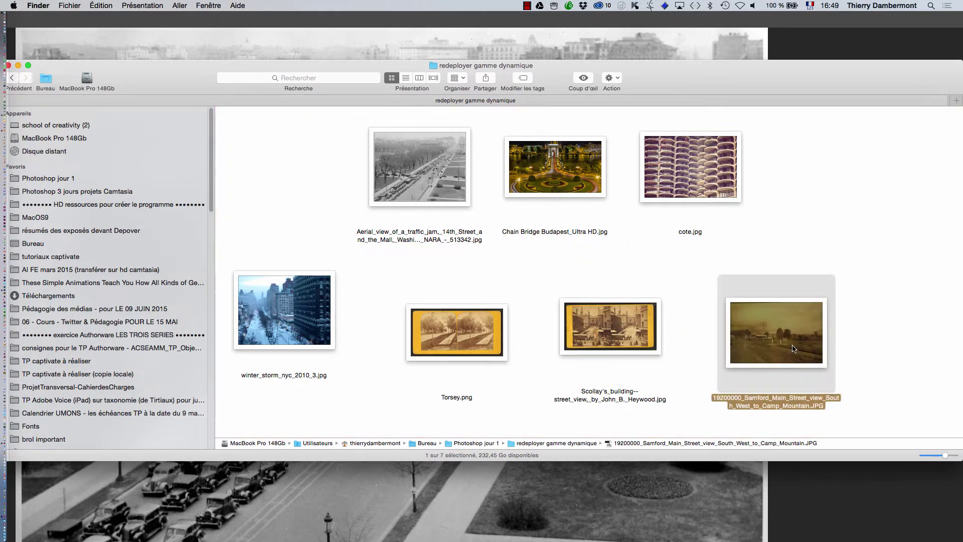
left_click(684, 299)
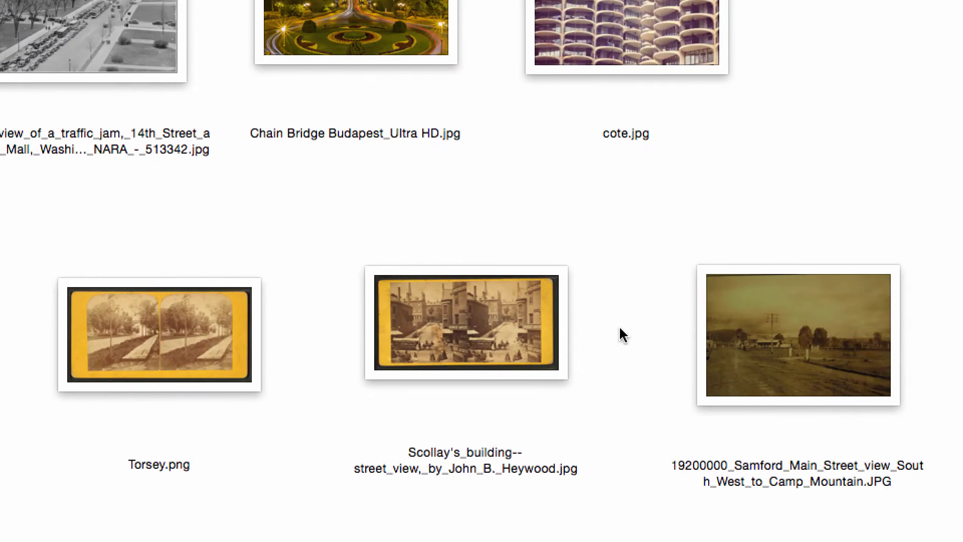
Open the Samford Main Street photo in Photoshop and view the area around the pole, trees and white posts up close
left_click(684, 347)
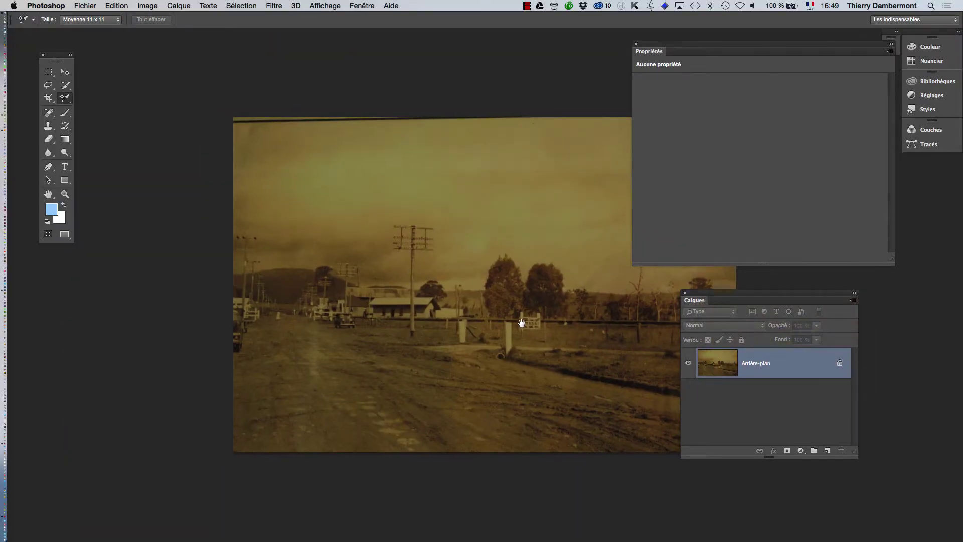
left_click_drag(522, 323, 392, 292)
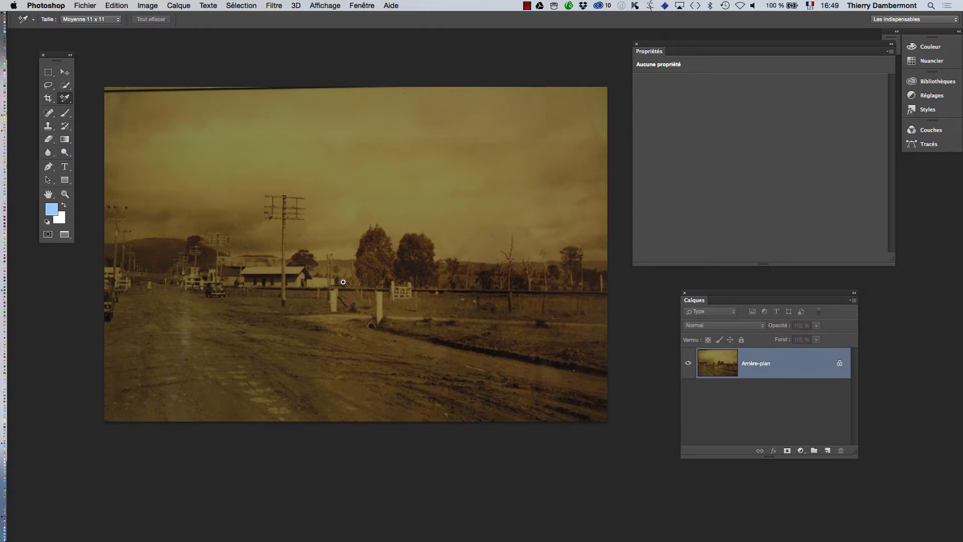
left_click(348, 296)
left_click(362, 332)
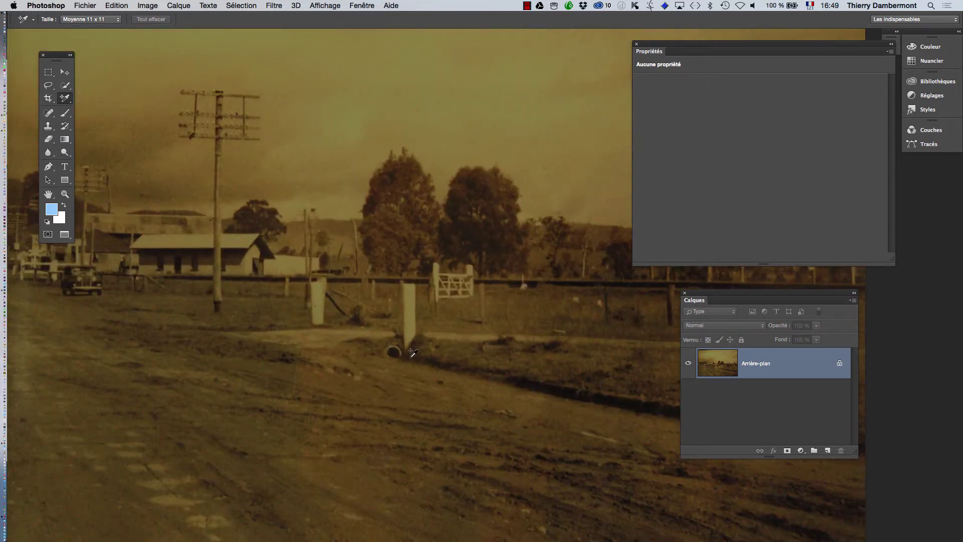
Convert the Samford Main Street photo from 8 to 16 bits/couche
left_click(160, 6)
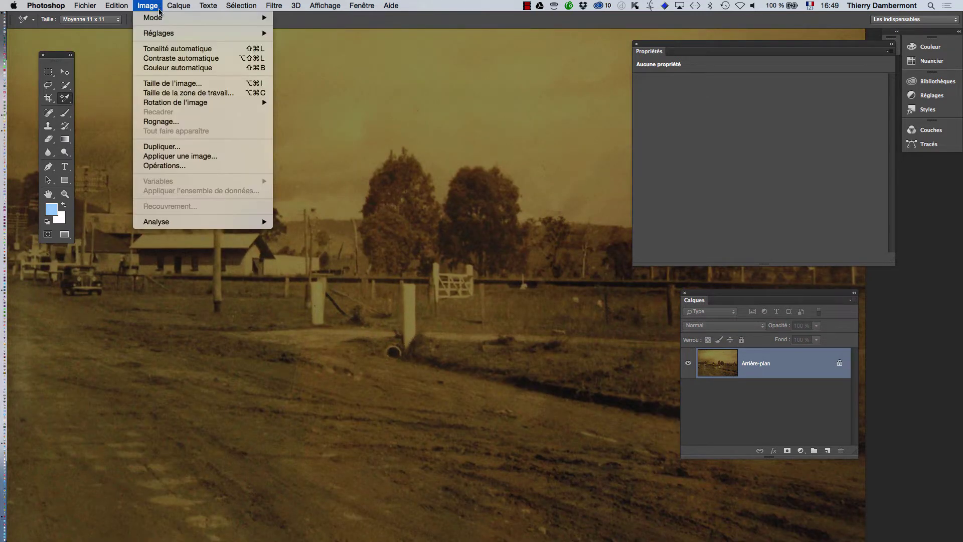
mouse_move(159, 18)
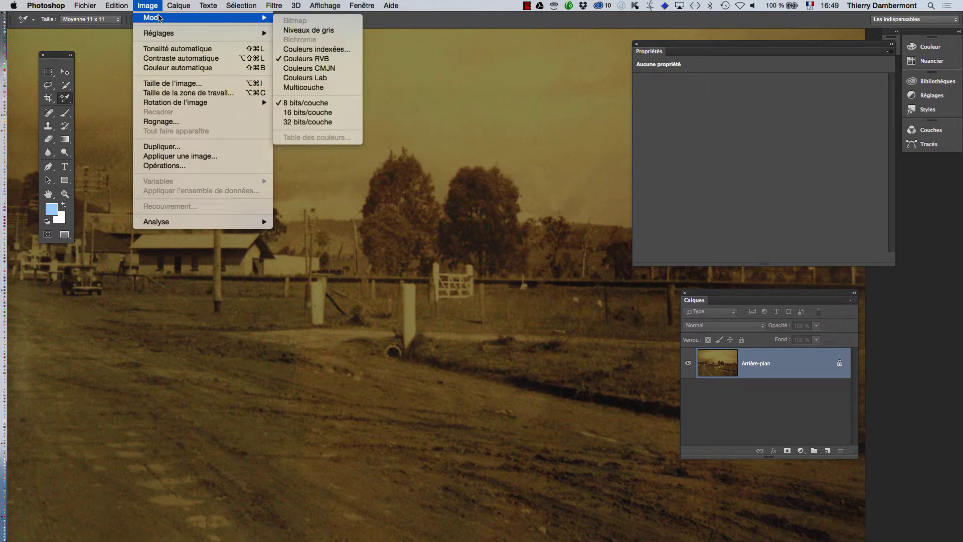
left_click(150, 6)
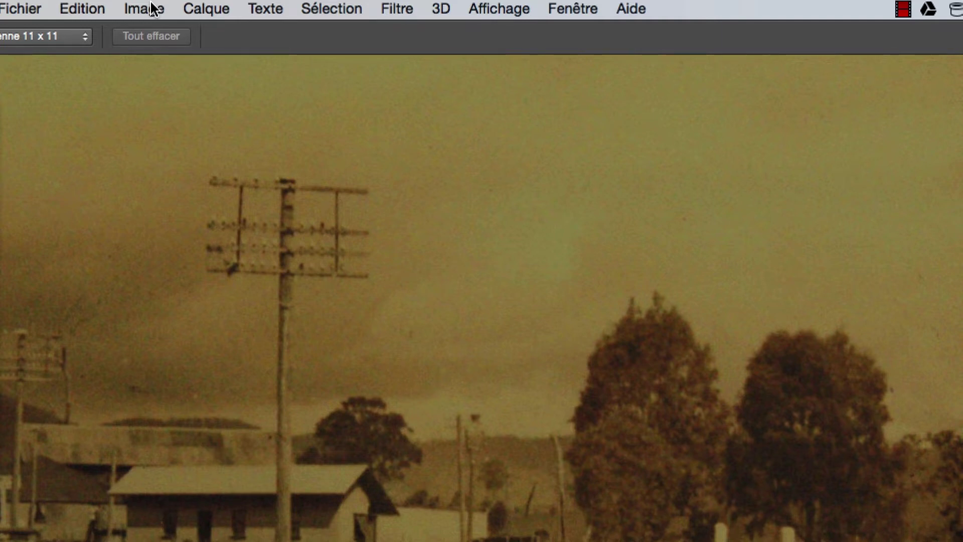
left_click(153, 8)
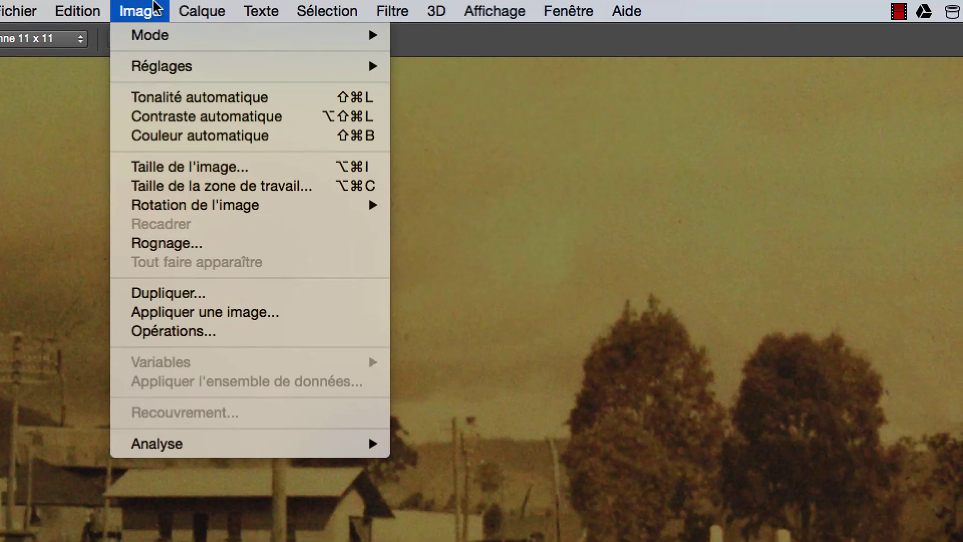
left_click(153, 6)
left_click(153, 8)
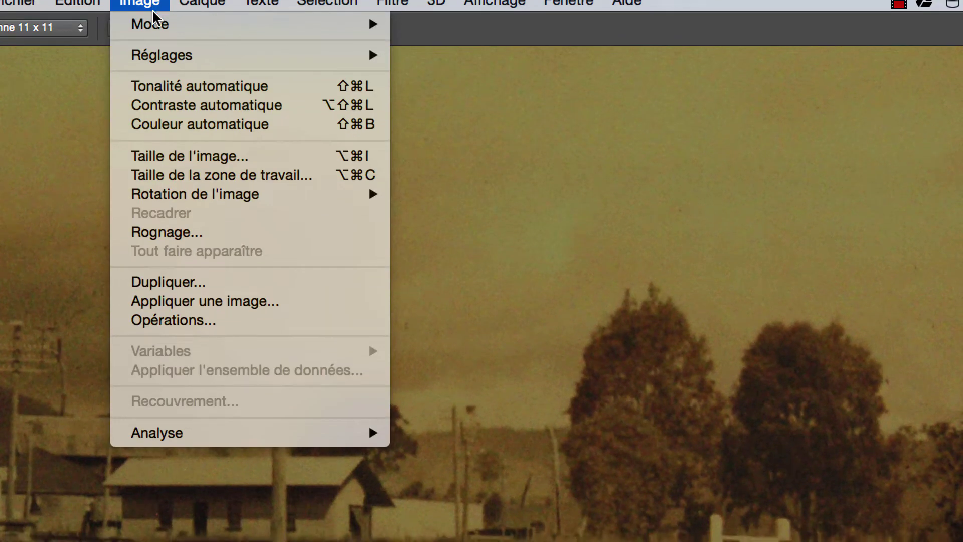
mouse_move(186, 28)
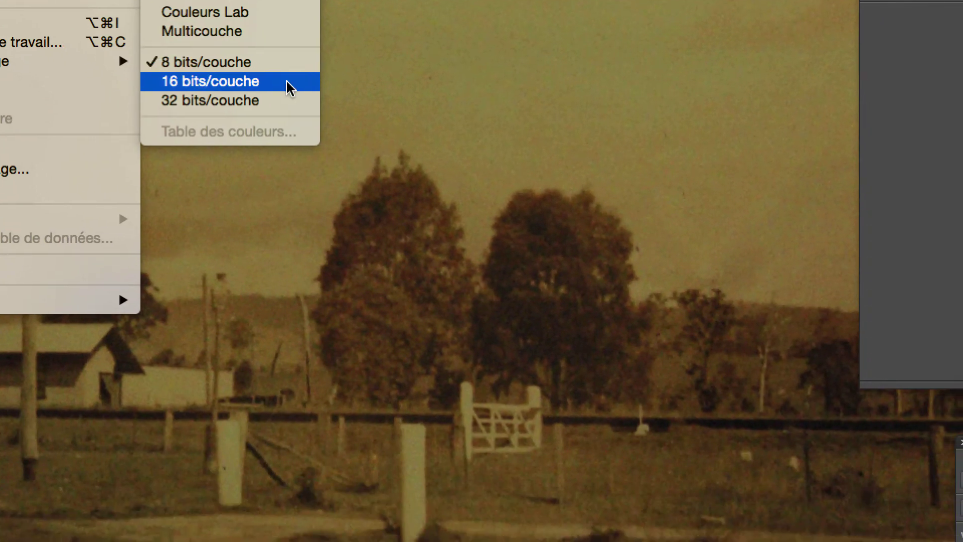
left_click(290, 83)
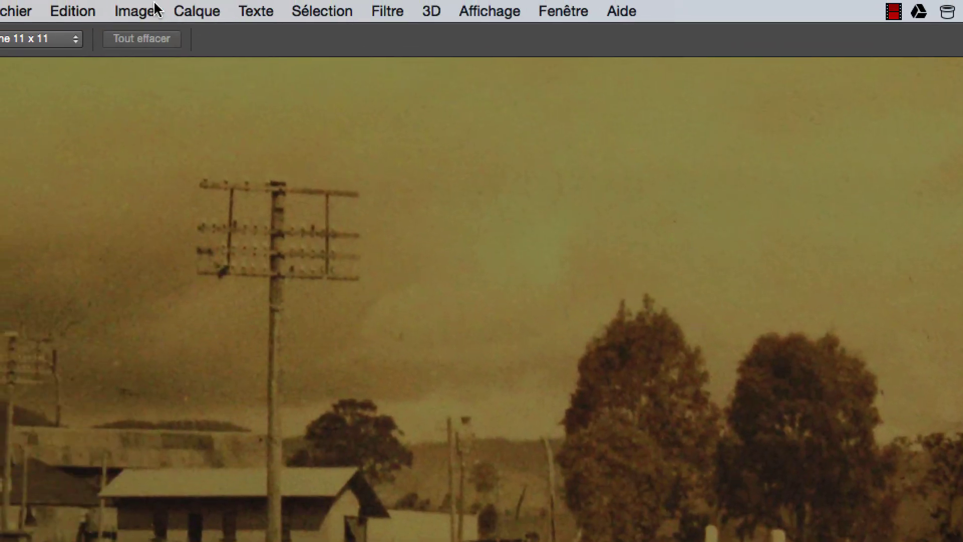
Convert the photo to Niveaux de gris, discarding its colour information, and check its colour mode and bit depth
left_click(140, 9)
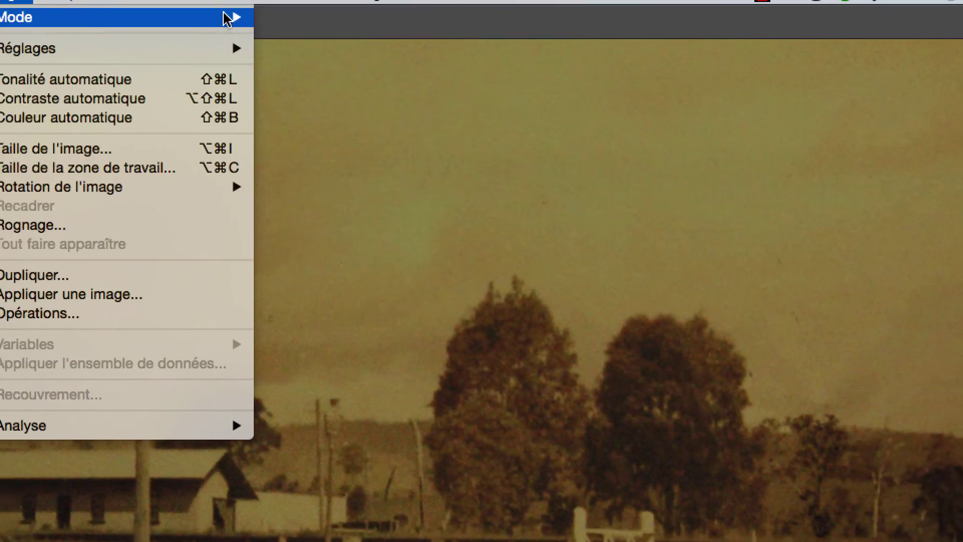
mouse_move(221, 8)
left_click(245, 25)
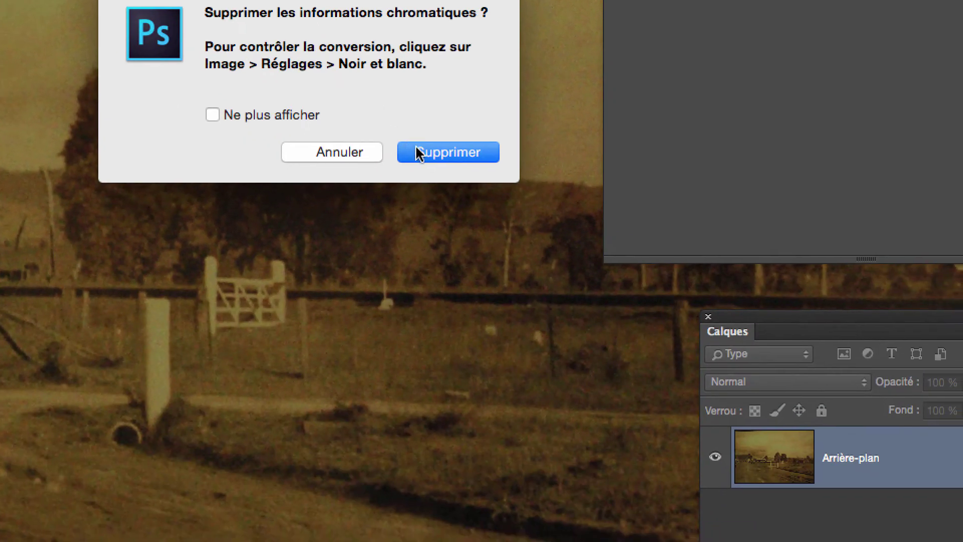
left_click(787, 390)
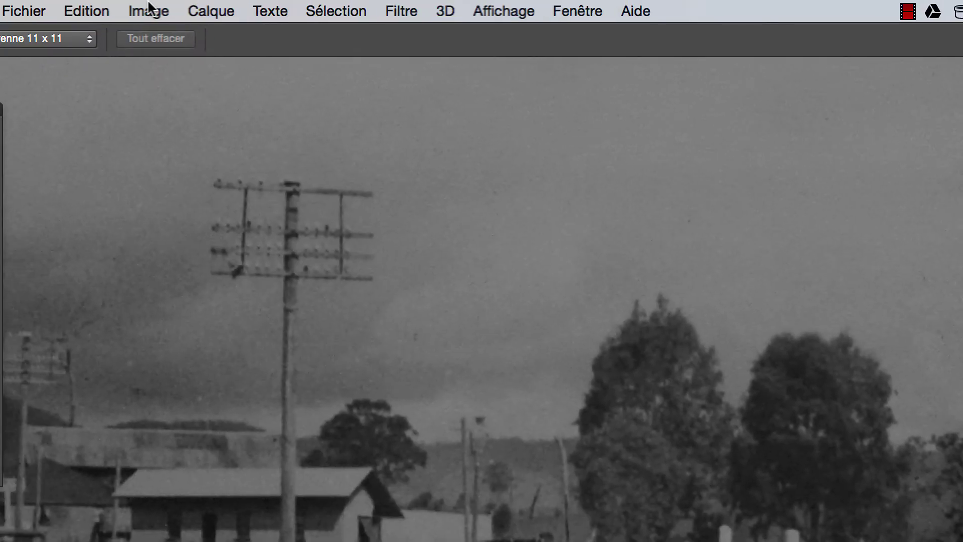
left_click(146, 9)
mouse_move(149, 17)
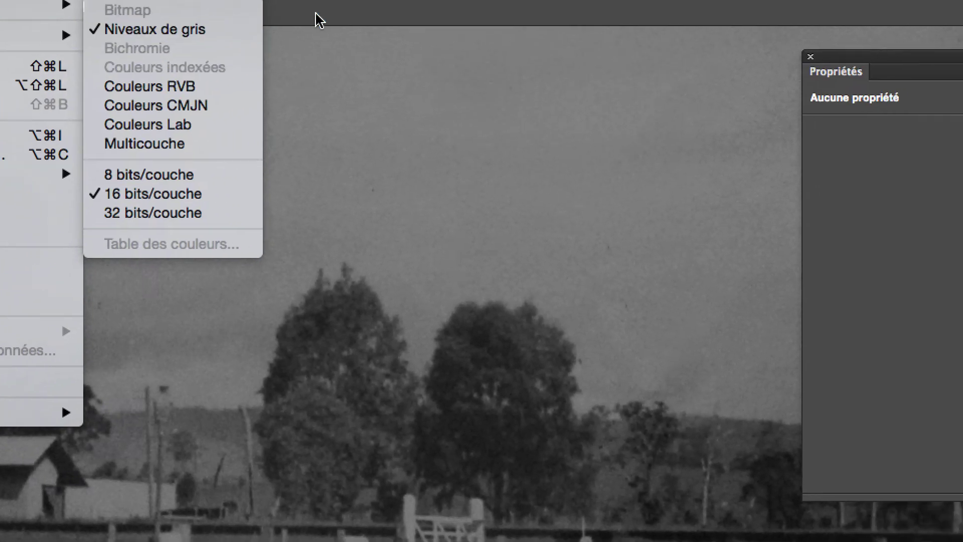
left_click(406, 11)
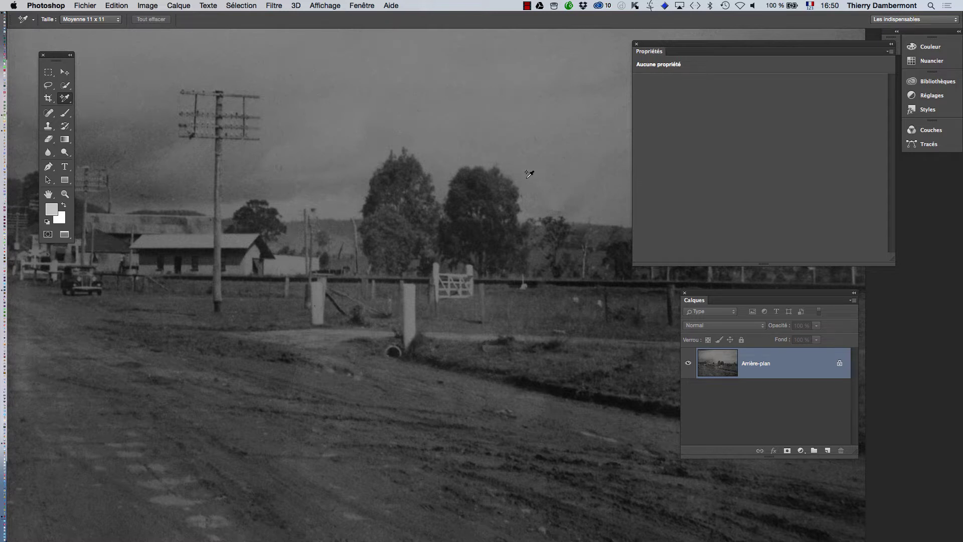
Switch to Firefox, search the web for "idikotv" and open the IDIKOtv YouTube channel
mouse_move(10, 378)
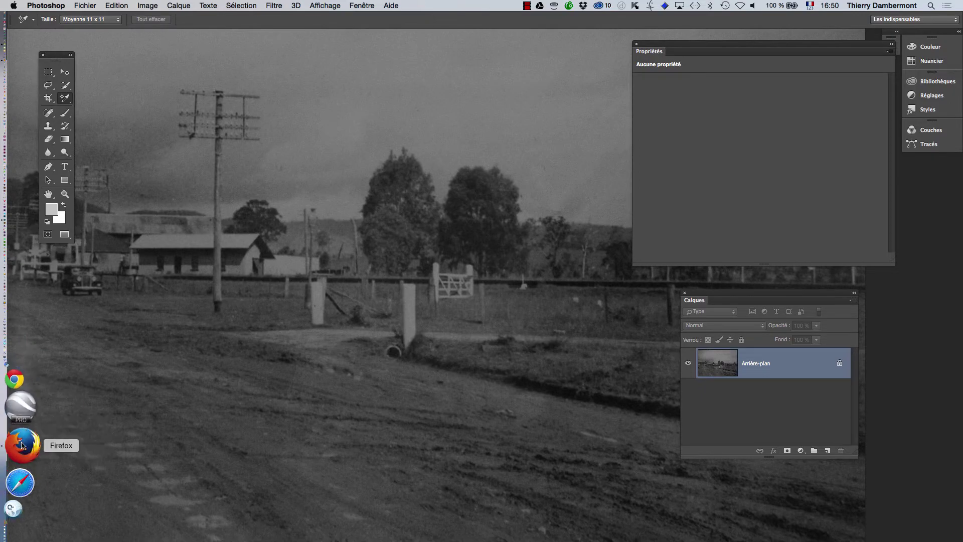
left_click(22, 445)
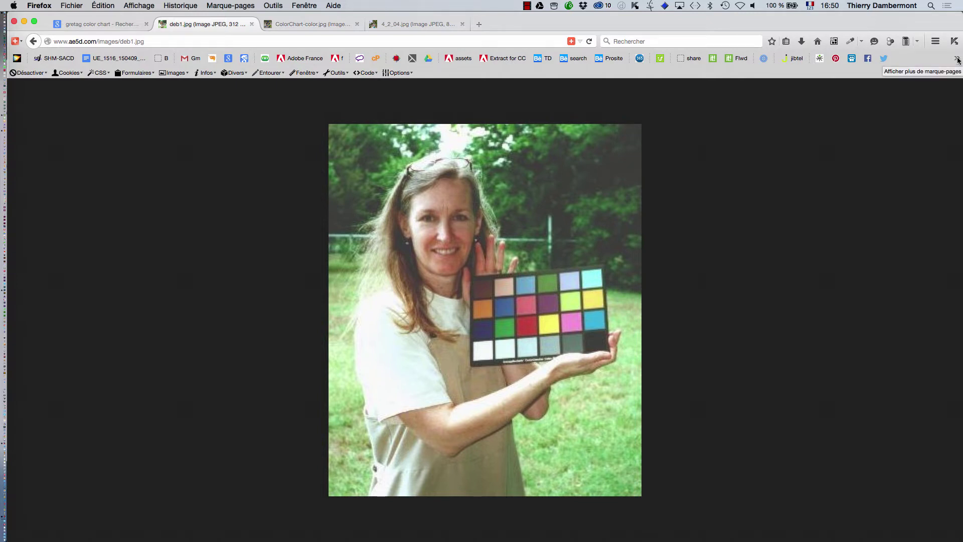
left_click(682, 41)
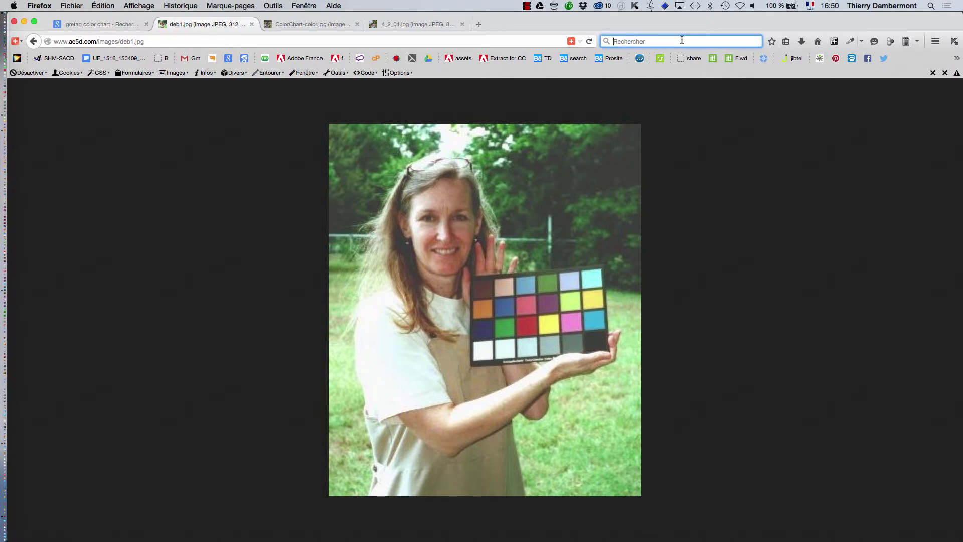
type("idik")
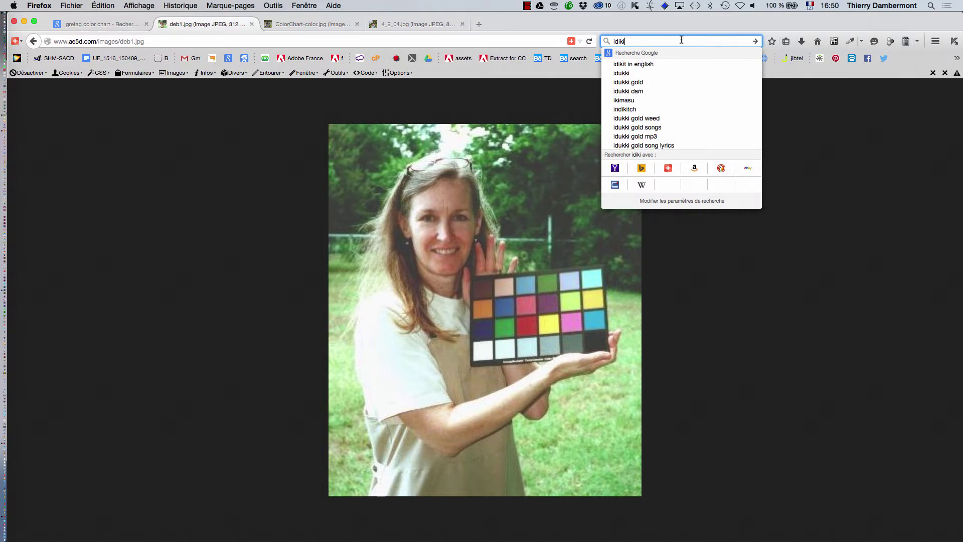
type("otv")
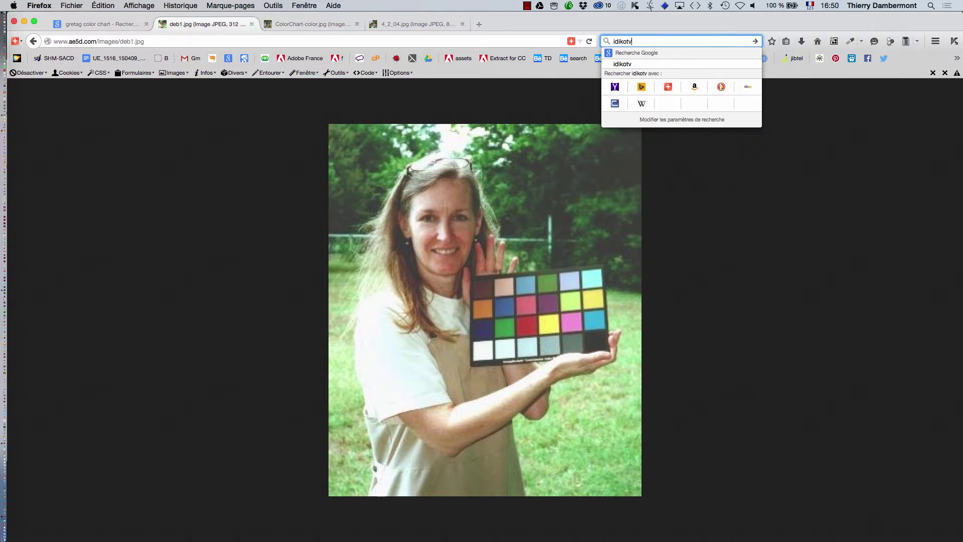
key("Return")
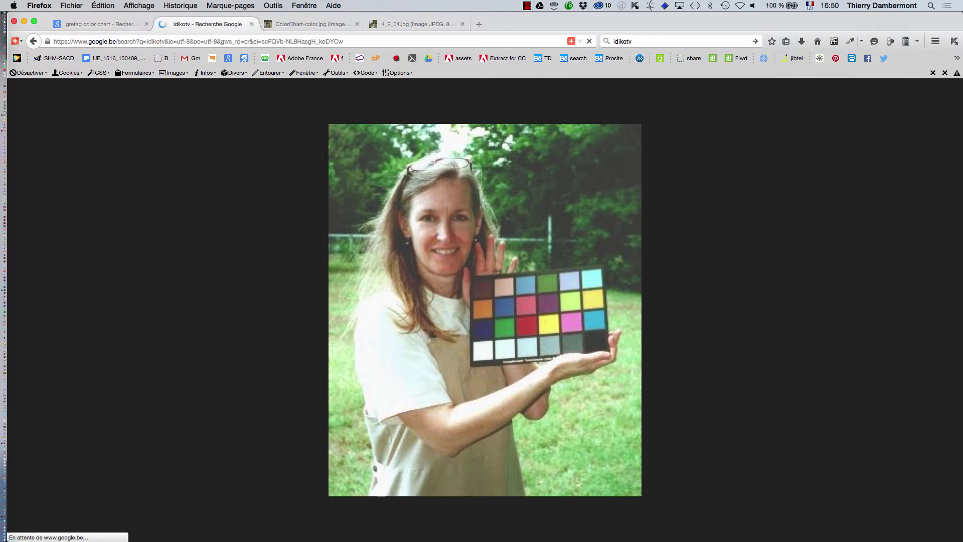
left_click(141, 171)
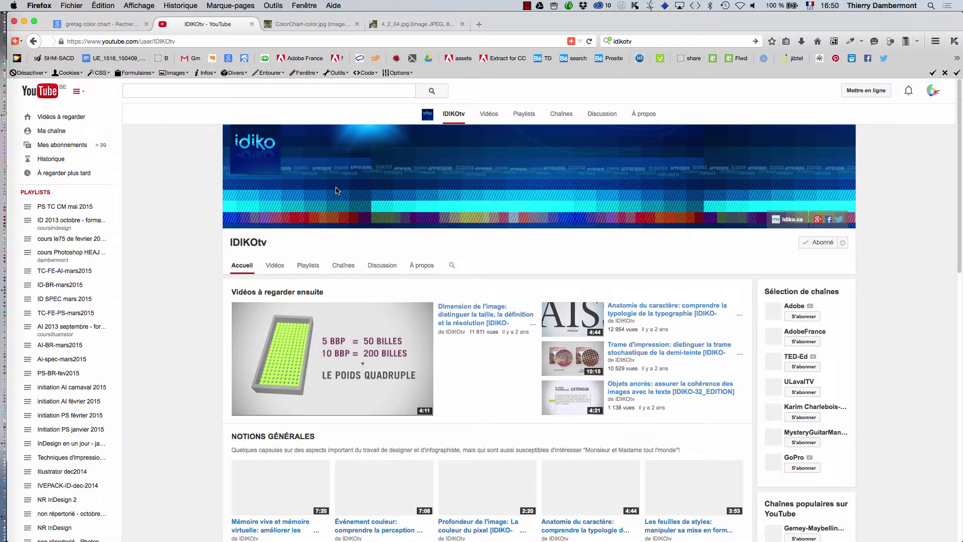
Open the IDIKOtv channel's list of videos and highlight the address youtube.com/user/IDIKOtv
key("XF86AudioRaiseVolume")
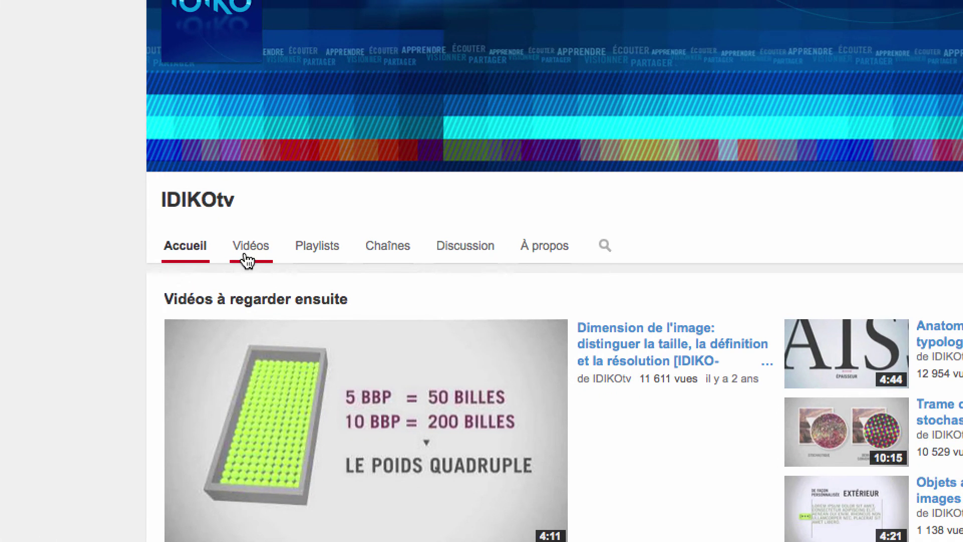
left_click(247, 260)
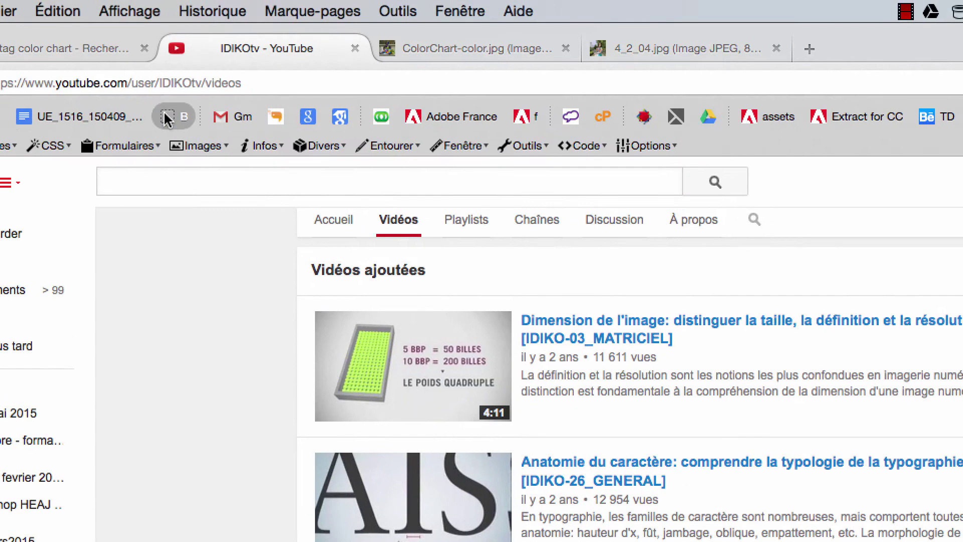
left_click_drag(104, 82, 201, 83)
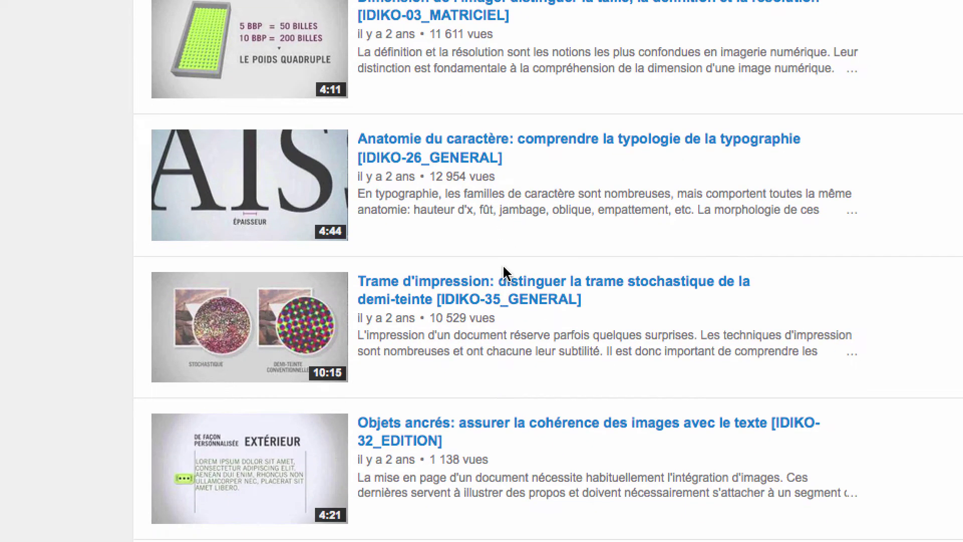
Browse the whole list of IDIKOtv videos for lessons on levels, histograms and image depth
scroll(503, 273, "down", 6)
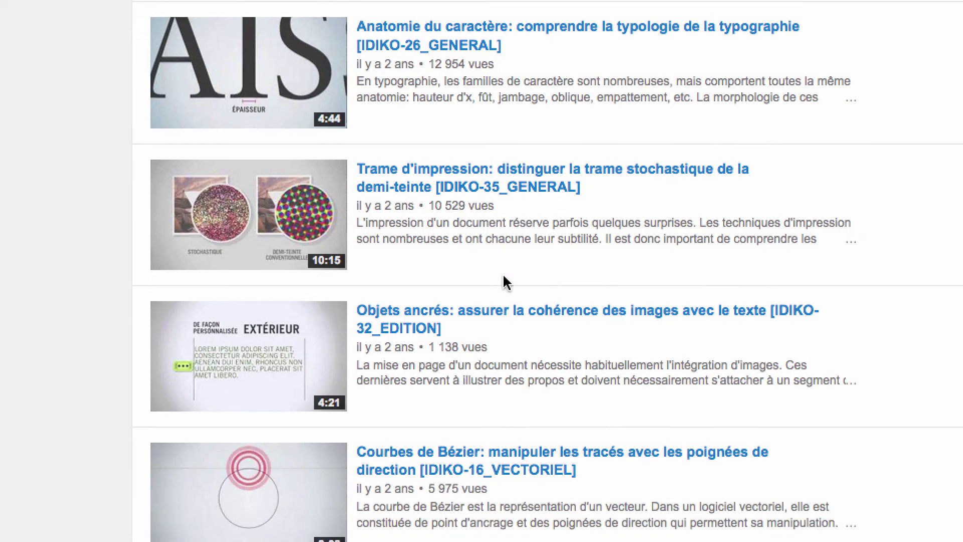
scroll(505, 286, "down", 7)
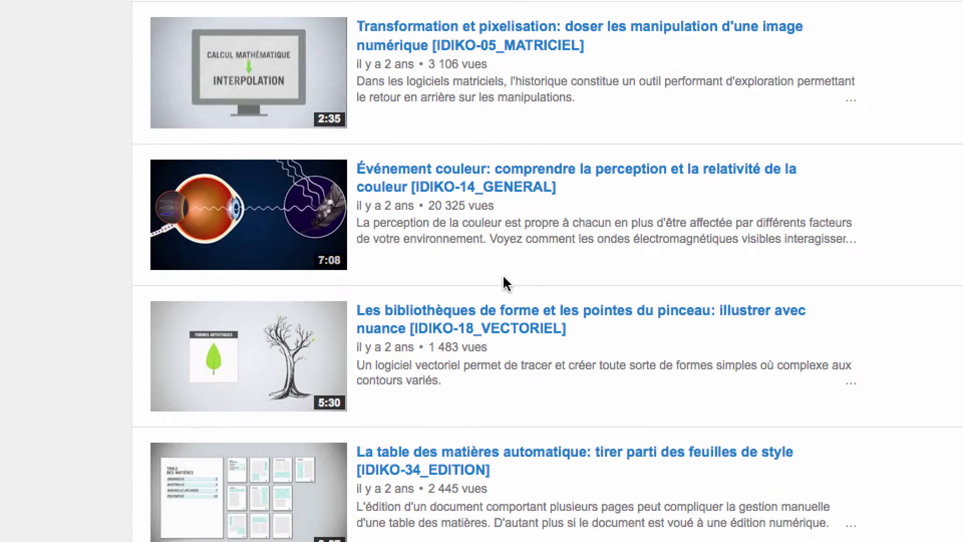
scroll(504, 283, "down", 6)
scroll(505, 285, "down", 10)
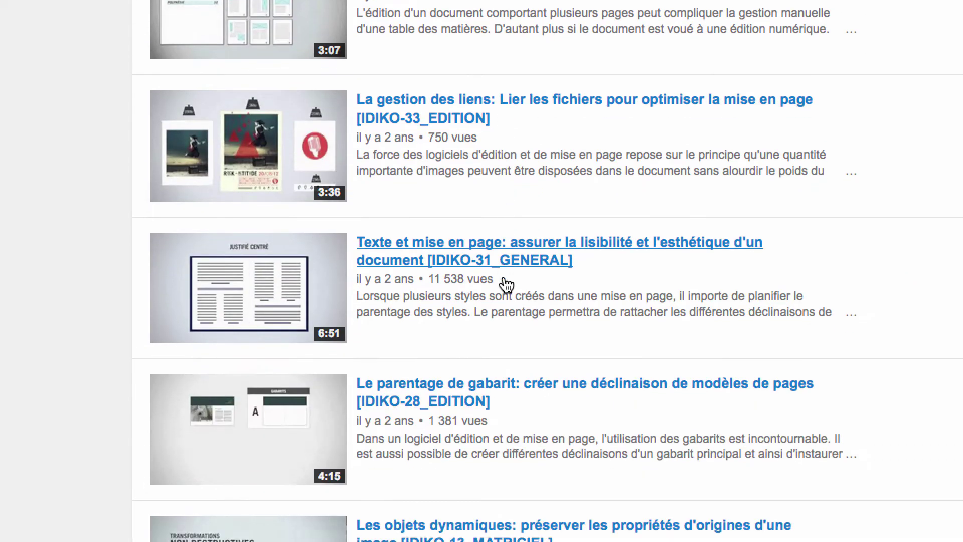
scroll(504, 281, "down", 1)
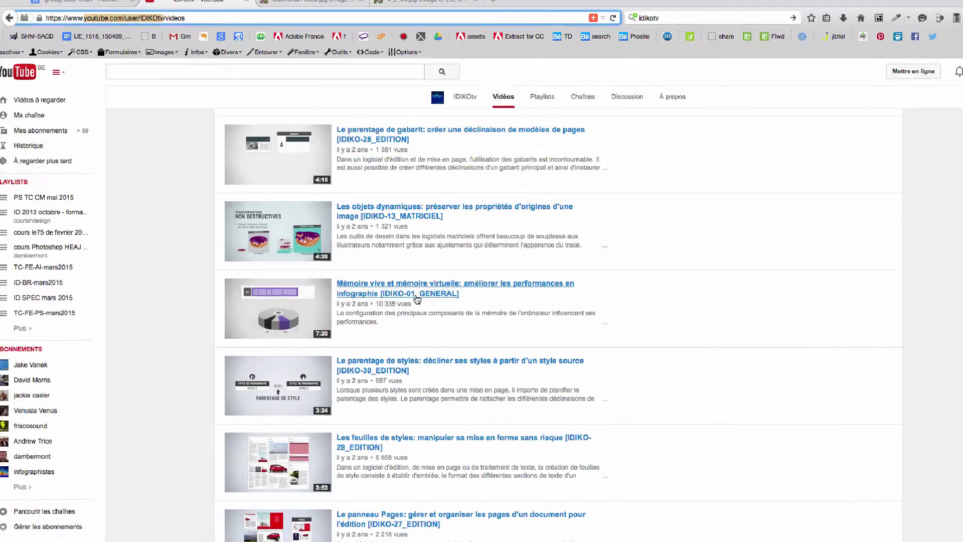
scroll(409, 311, "down", 5)
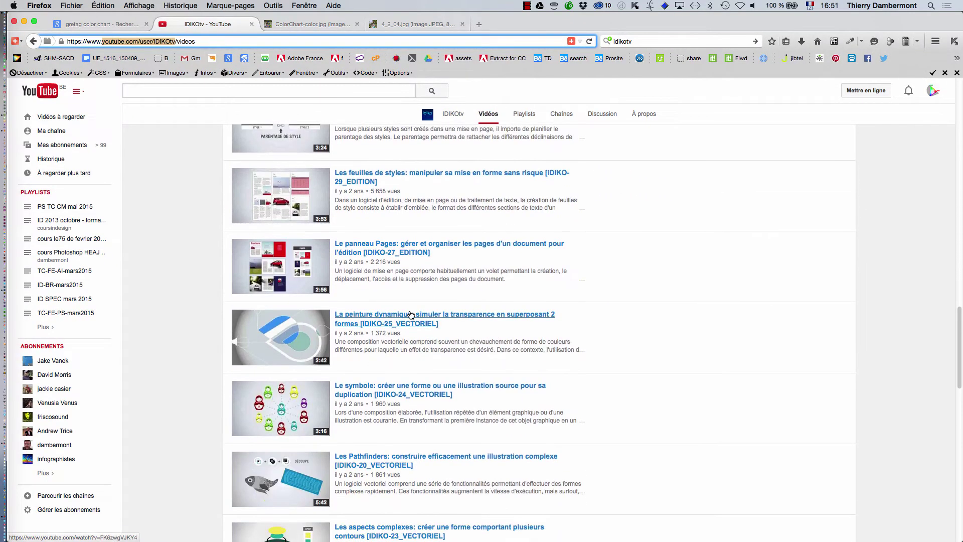
scroll(410, 314, "down", 2)
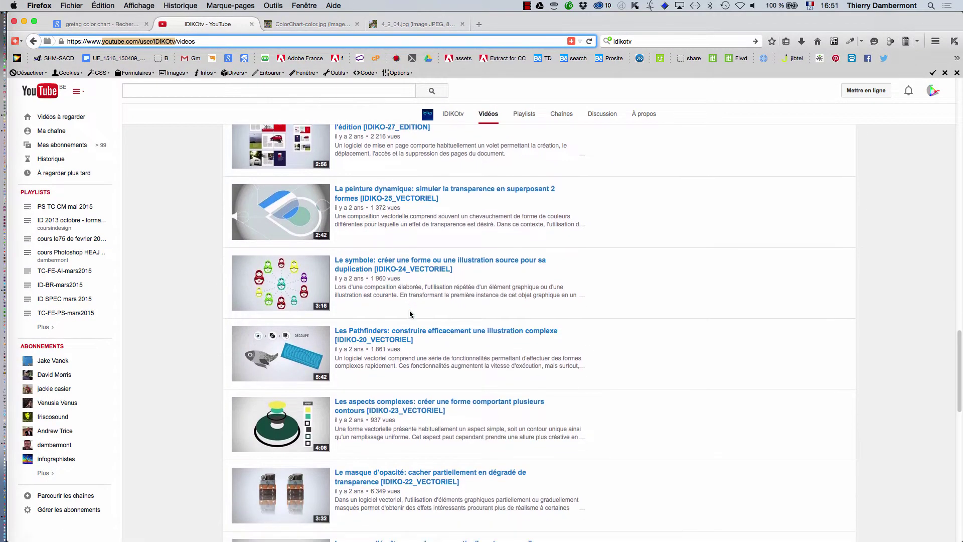
scroll(410, 311, "down", 2)
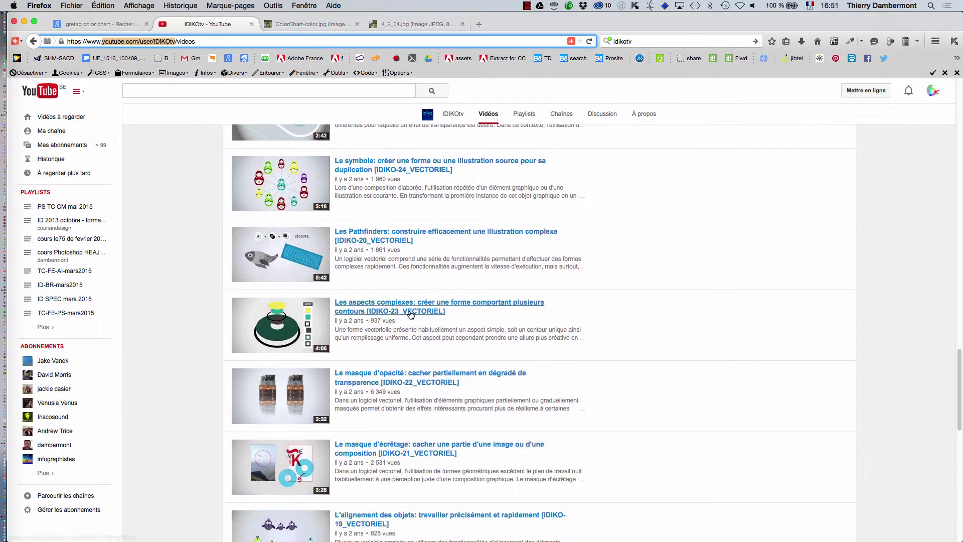
scroll(410, 314, "down", 4)
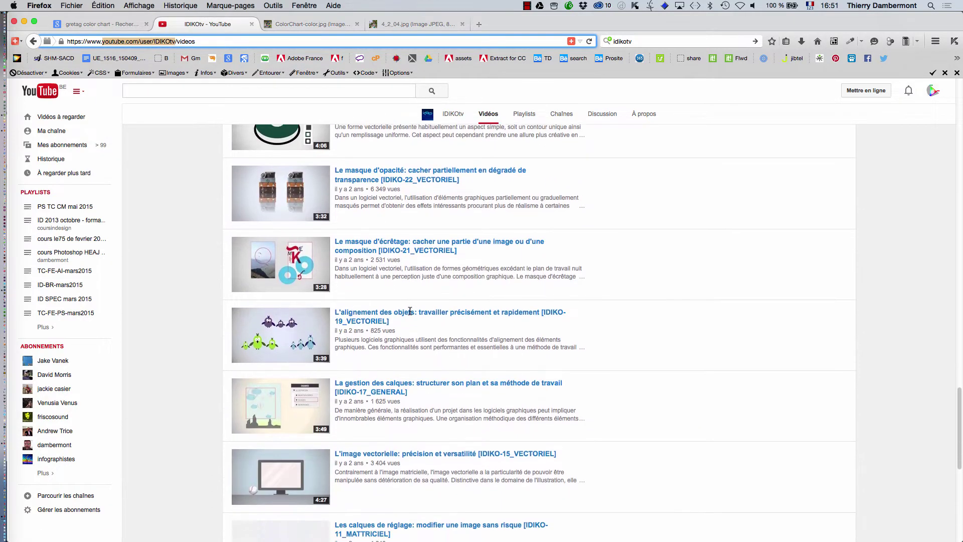
scroll(409, 314, "down", 5)
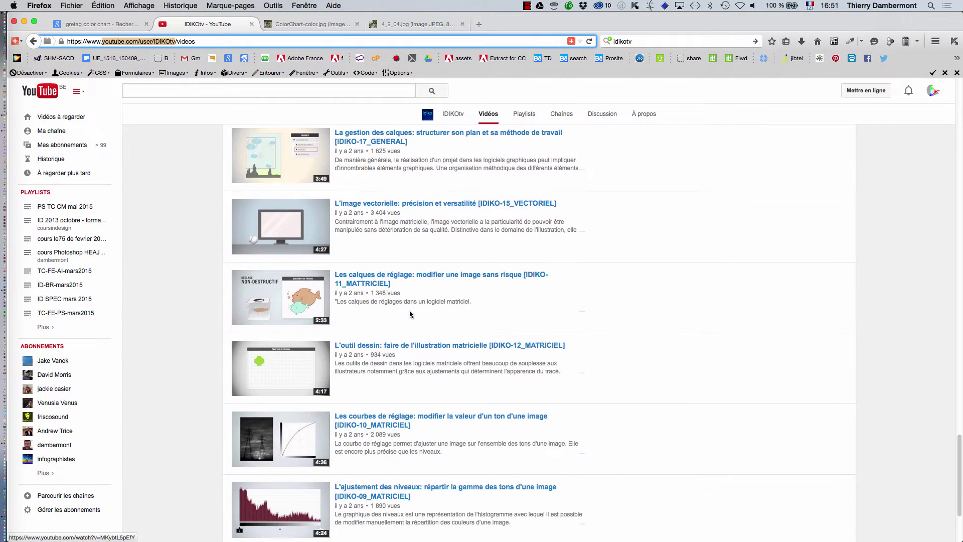
scroll(410, 314, "down", 3)
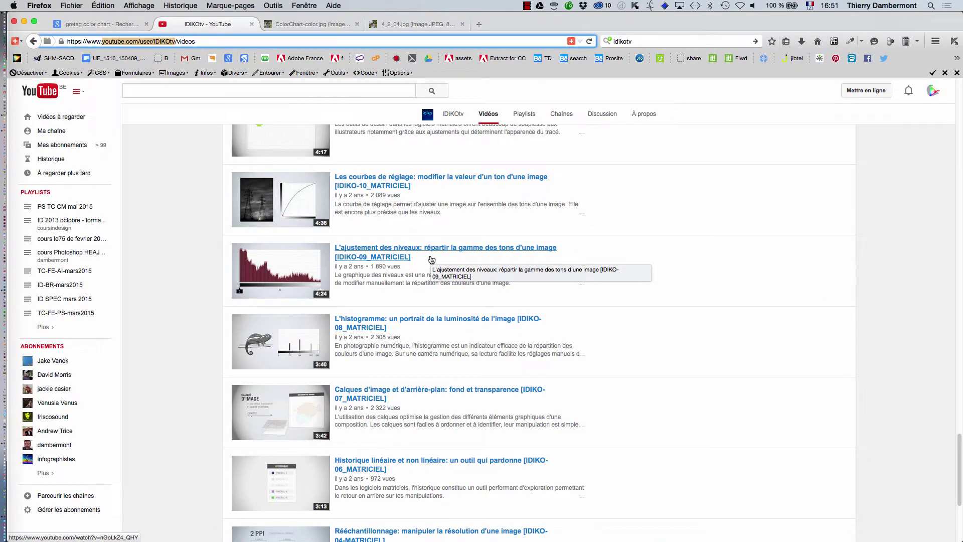
scroll(431, 259, "down", 5)
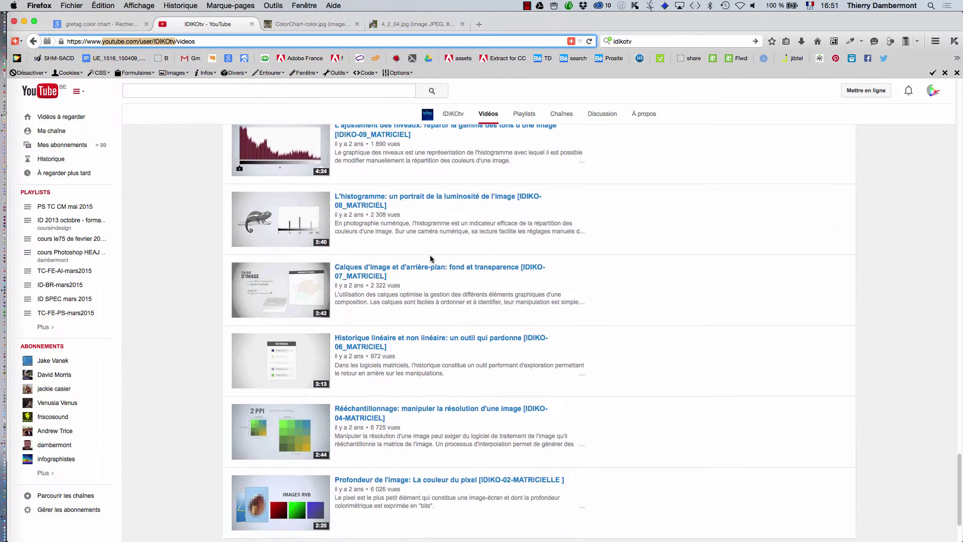
scroll(430, 257, "down", 4)
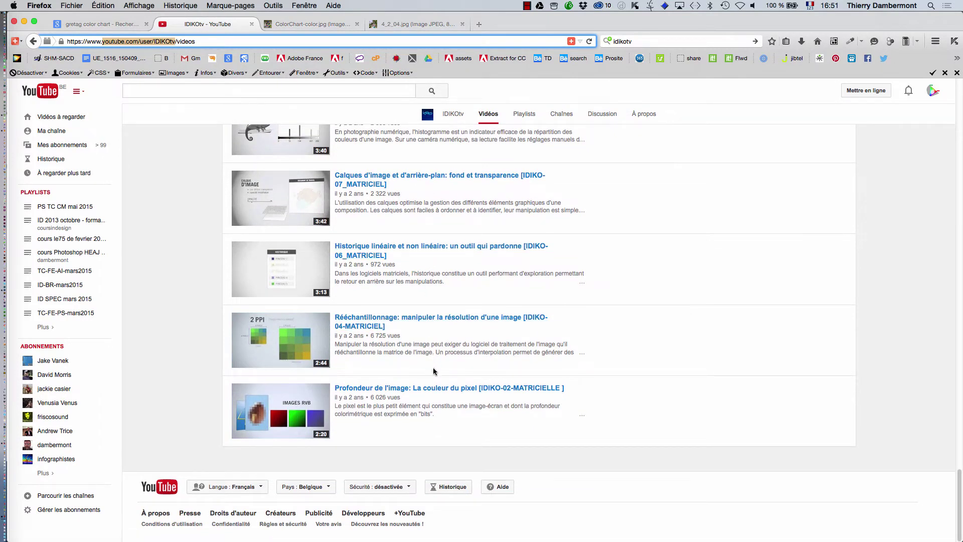
Search the IDIKOtv video page for "profon"
scroll(435, 404, "up", 15)
key("super+f")
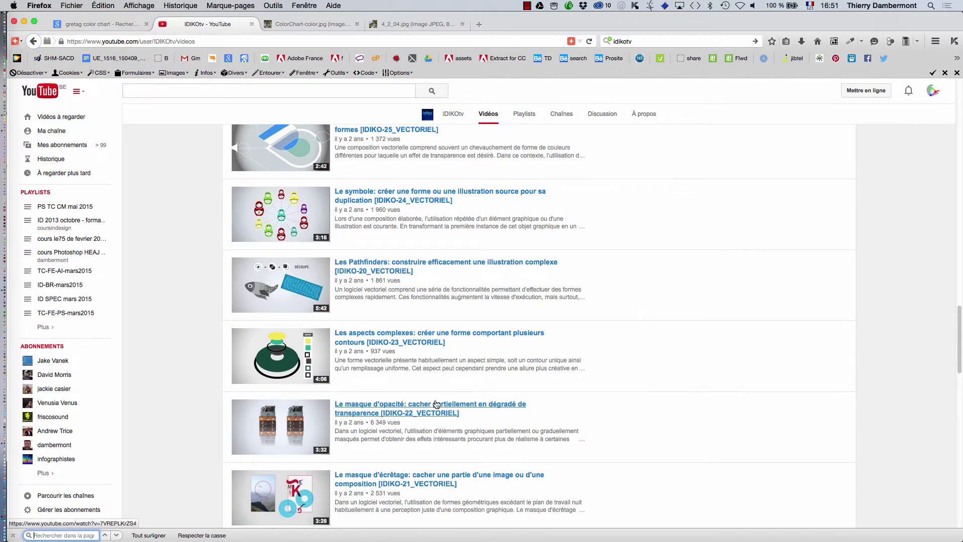
type("profon")
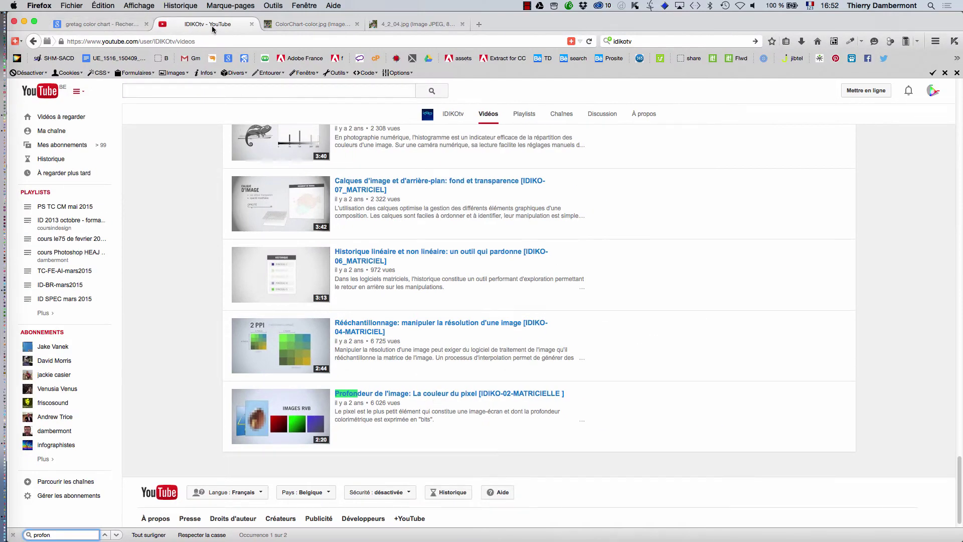
Close the IDIKOtv page, put the browser window away and switch to Photoshop with the Samford photo
left_click(252, 24)
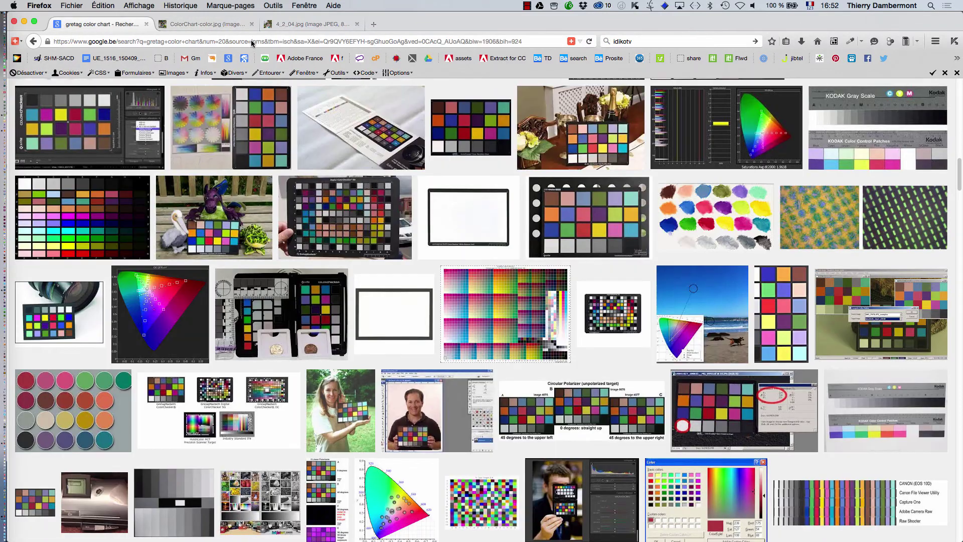
left_click(14, 21)
left_click(561, 84)
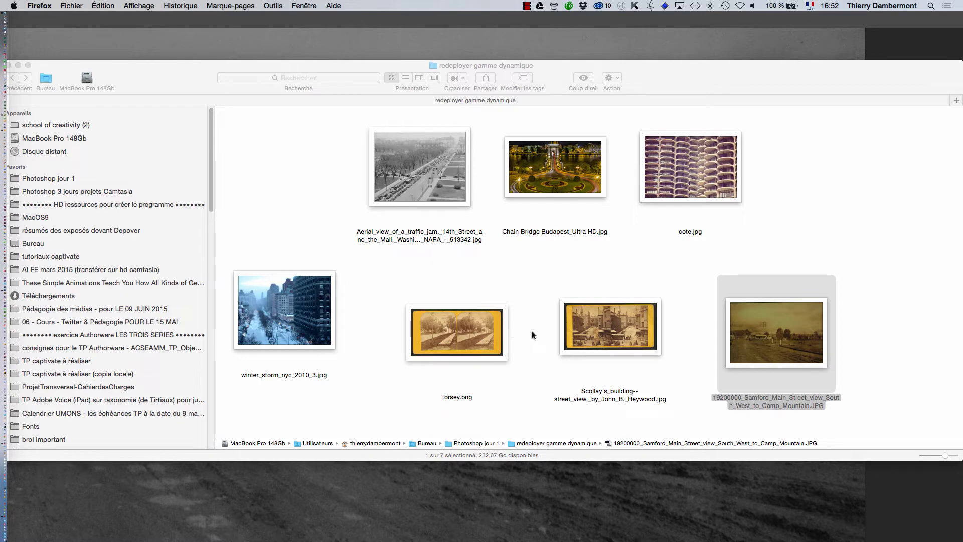
key("super+Tab")
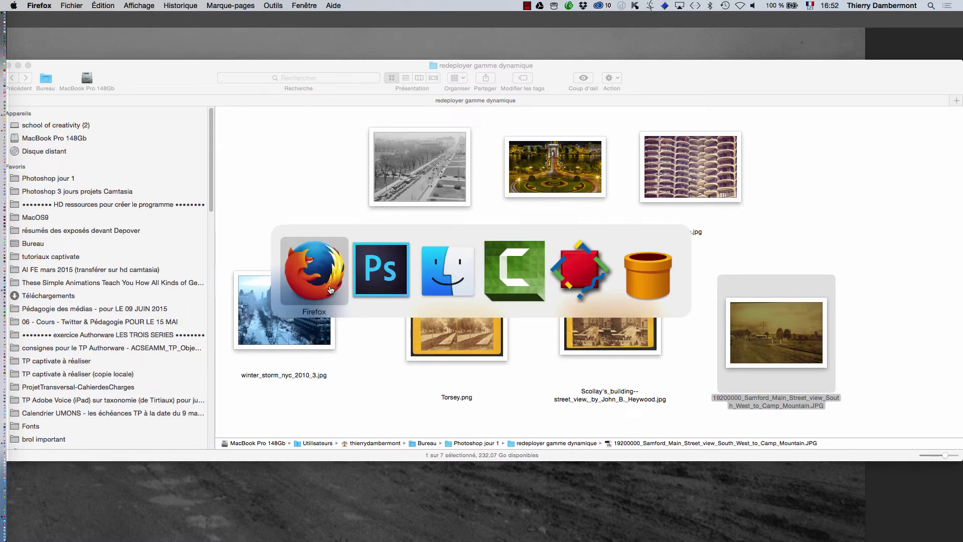
left_click(406, 286)
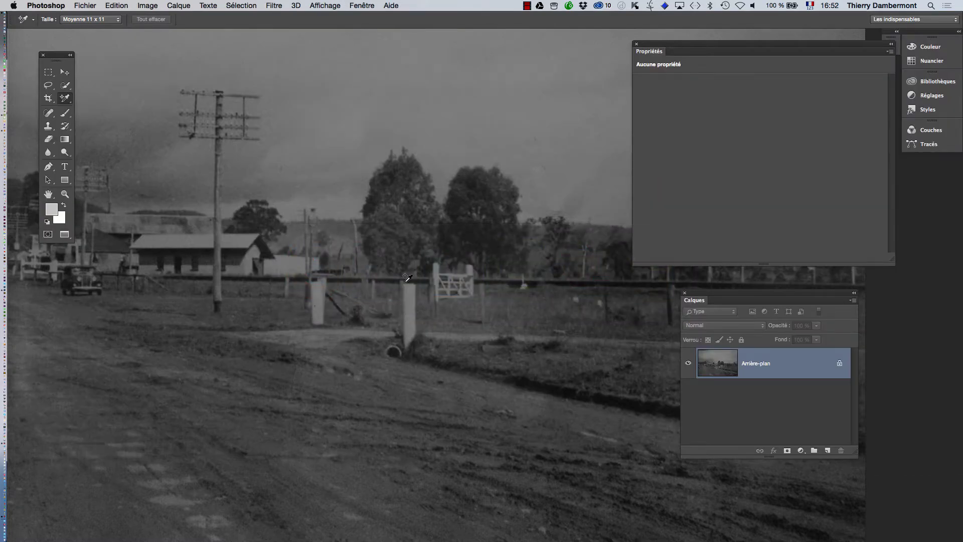
Add a Niveaux adjustment layer above the Arrière-plan layer of the Samford photo
left_click(391, 313, "alt")
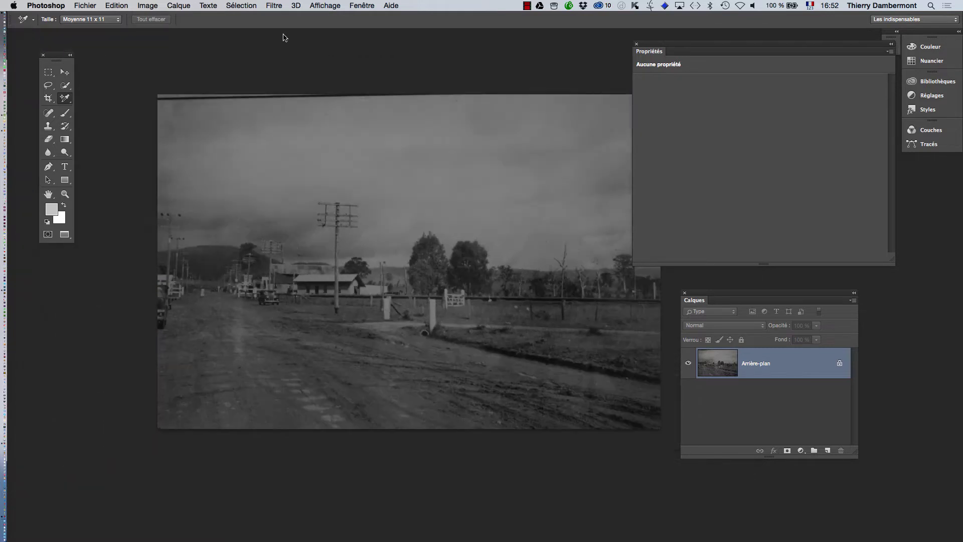
left_click(177, 5)
mouse_move(281, 107)
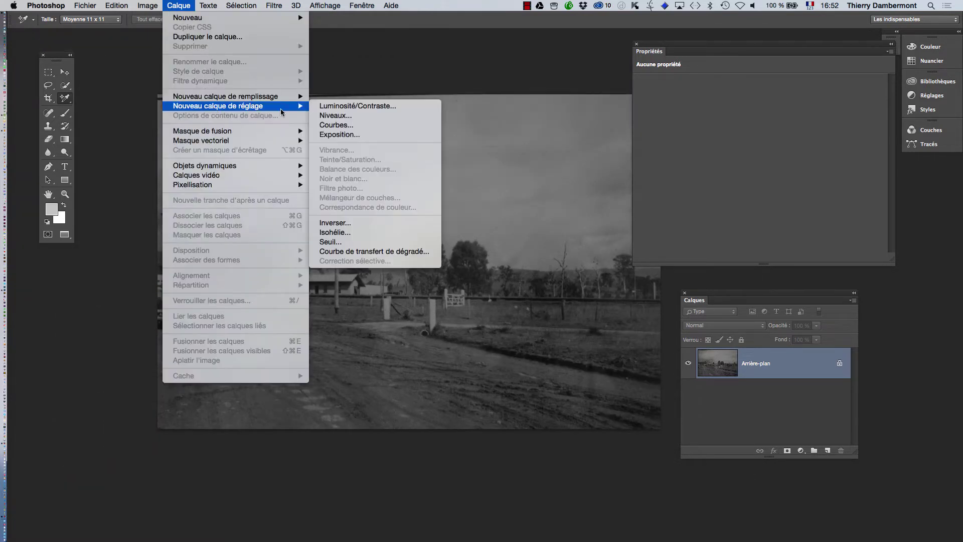
left_click(359, 116)
left_click(595, 243)
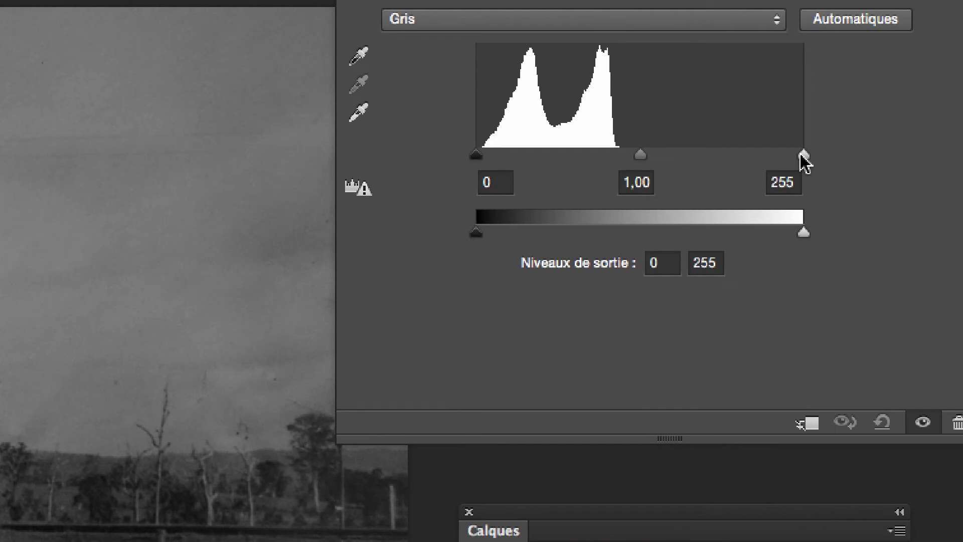
Set the white input level of the Niveaux adjustment to 112 and compare the photo with and without it
left_click_drag(922, 118, 888, 119)
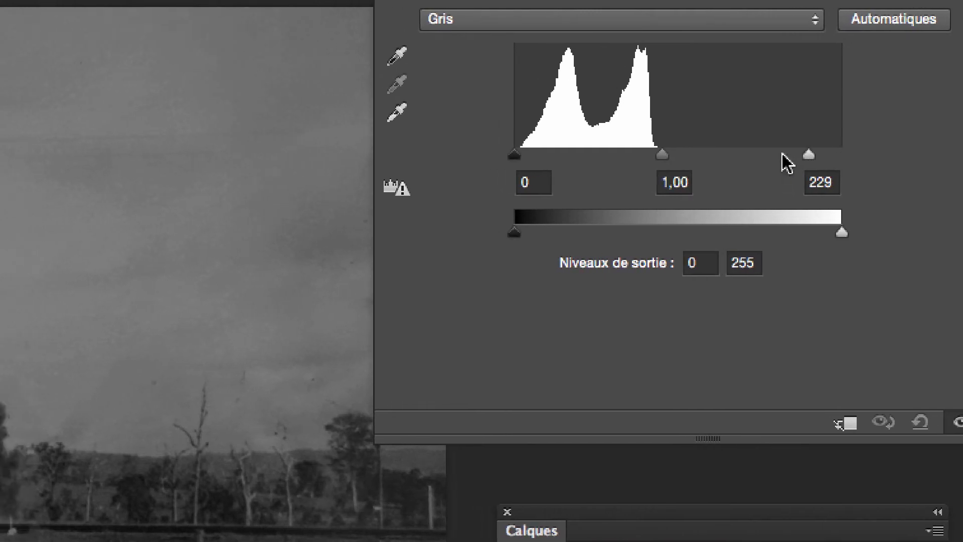
left_click_drag(782, 154, 658, 156)
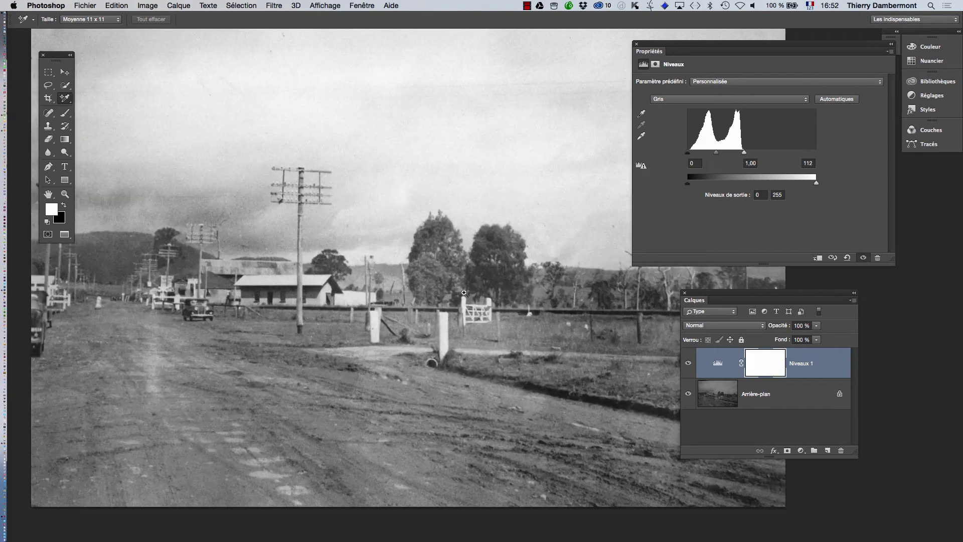
left_click(688, 362)
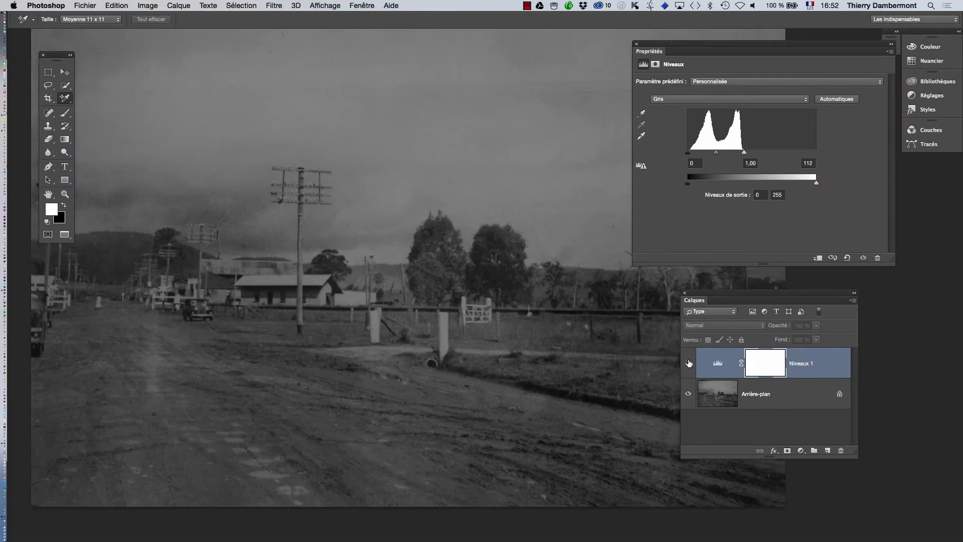
left_click(688, 362)
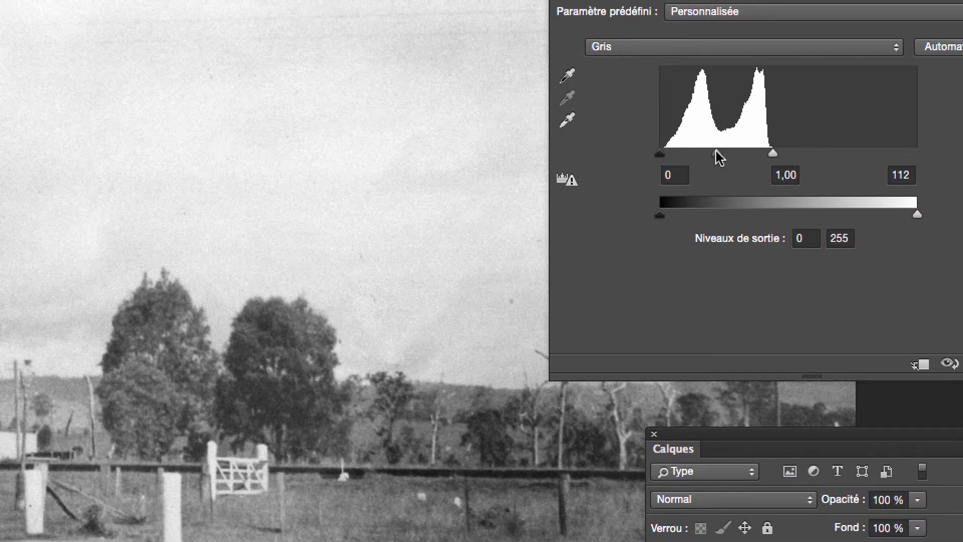
Set the midtone input level of the Niveaux adjustment to 0,84 and compare the photo with and without it
mouse_move(716, 153)
left_mouse_down()
mouse_move(725, 155)
mouse_move(697, 152)
mouse_move(726, 159)
mouse_move(719, 153)
left_mouse_up()
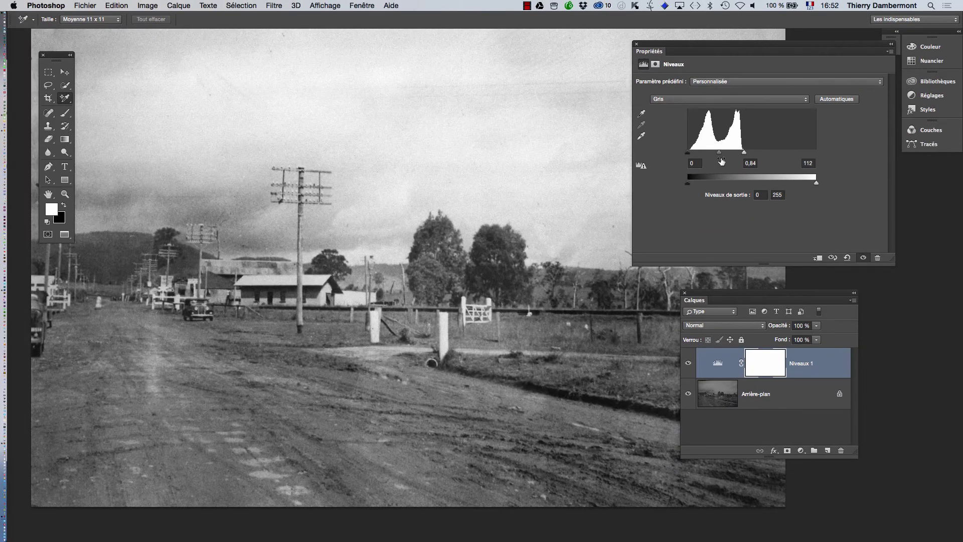
left_click(687, 363)
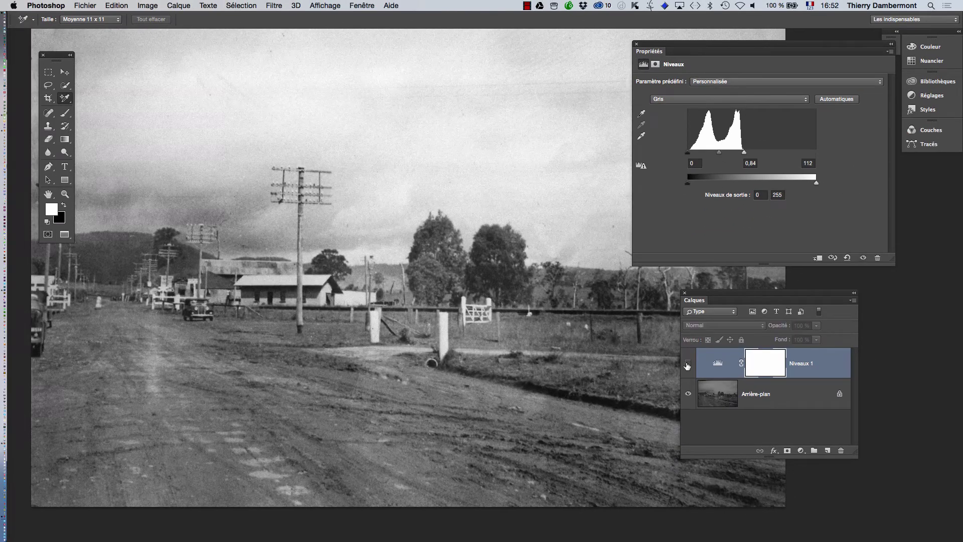
left_click(687, 364)
left_click(688, 364)
left_click(687, 364)
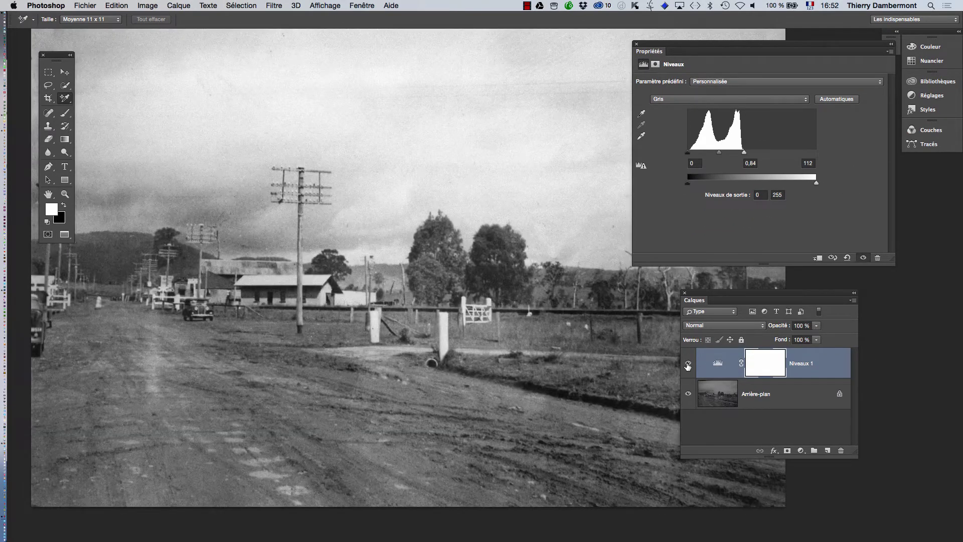
View the whole Samford photo and display its Histogramme
left_click(517, 348, "alt")
scroll(361, 314, "down", 3)
scroll(361, 314, "right", 3)
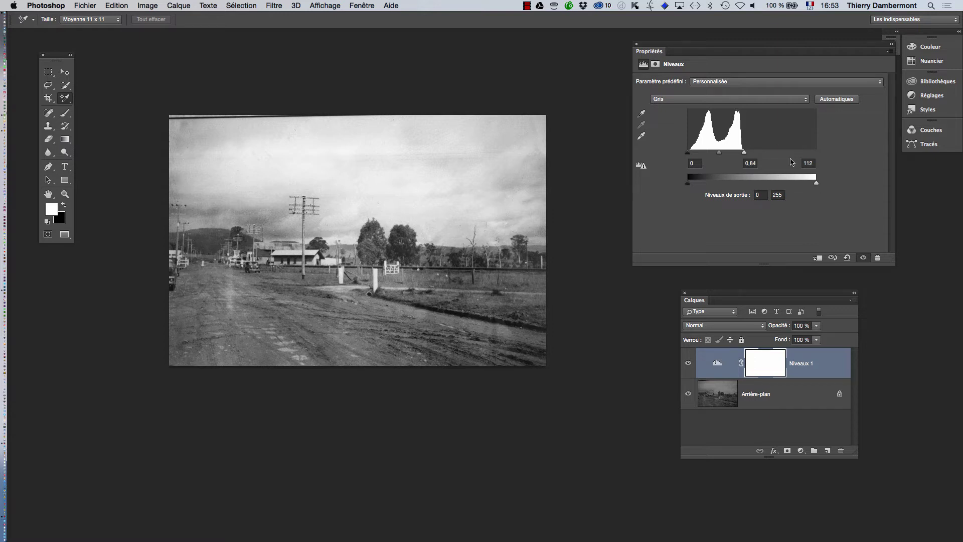
left_click_drag(422, 218, 355, 185)
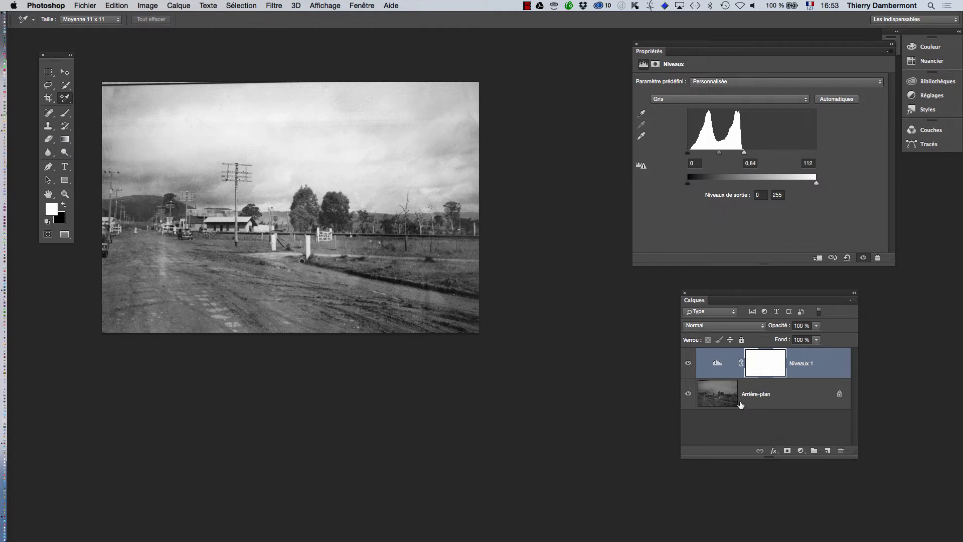
left_click(358, 6)
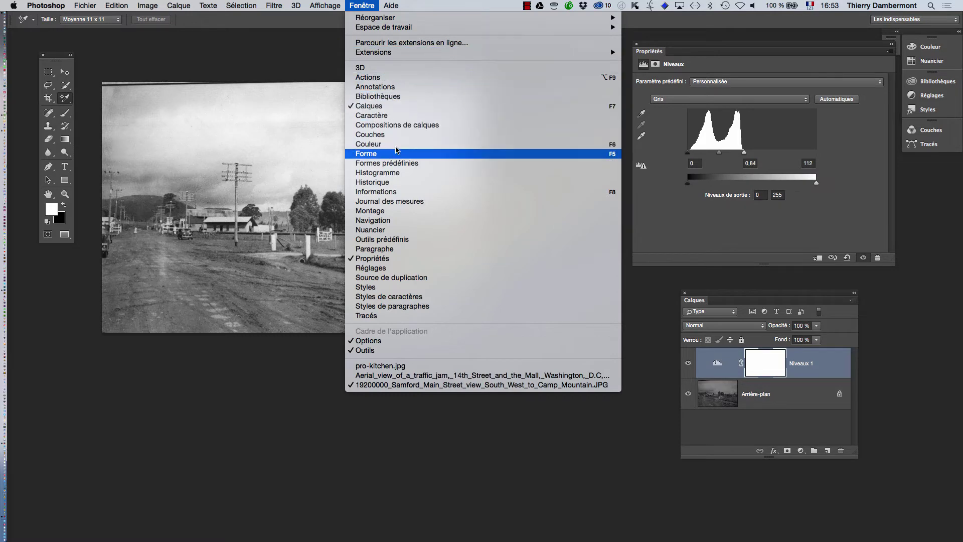
left_click(396, 173)
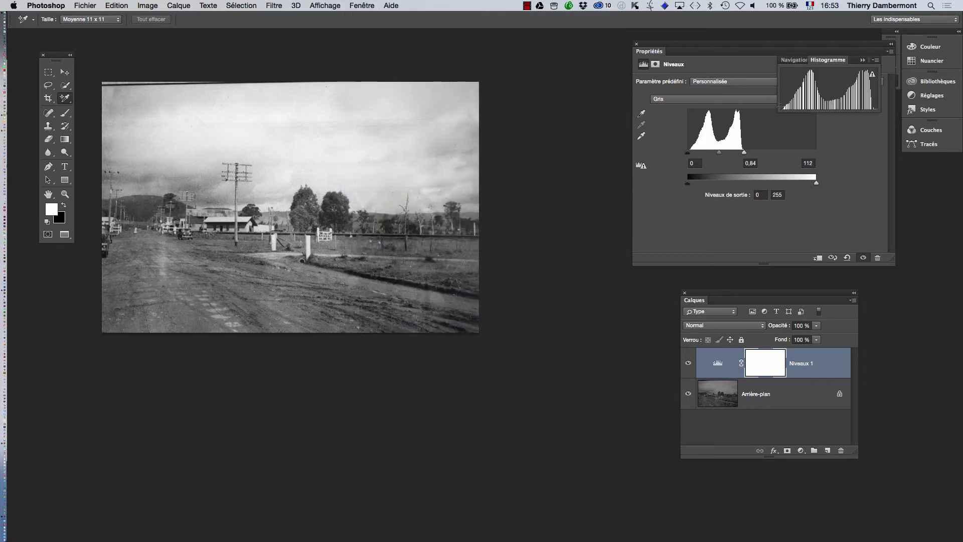
Float the Histogramme beside the photo, close the Navigation panel and move the Niveaux properties next to the photo
left_click_drag(832, 64, 449, 81)
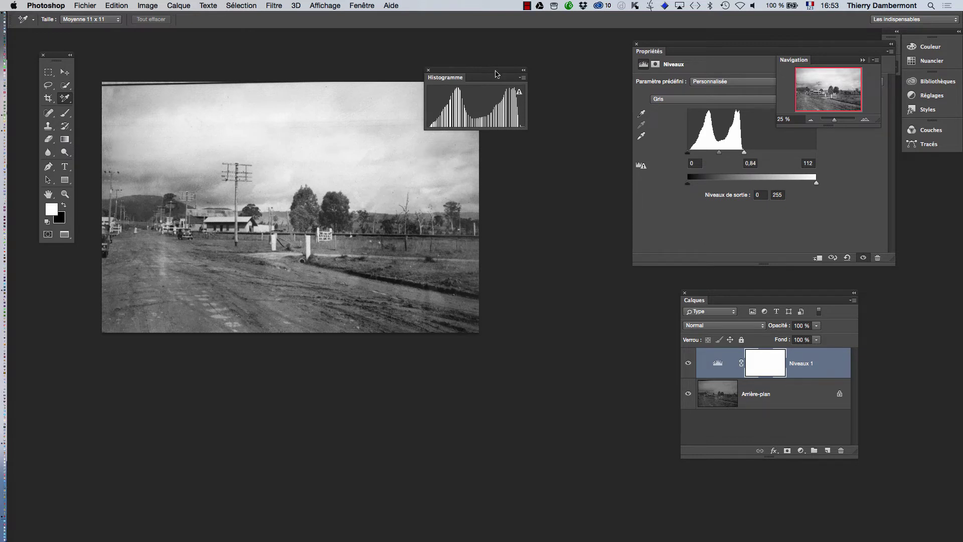
left_click_drag(496, 74, 565, 73)
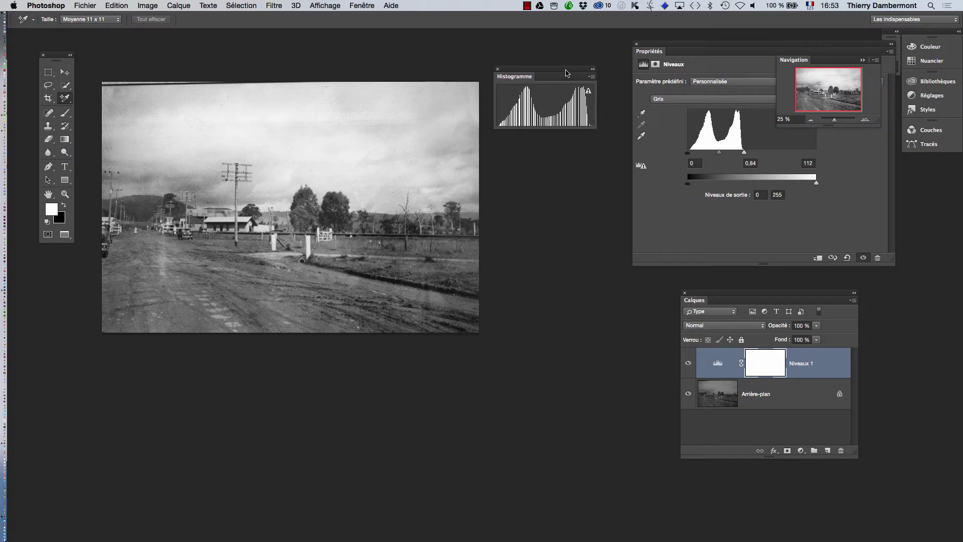
left_click(863, 61)
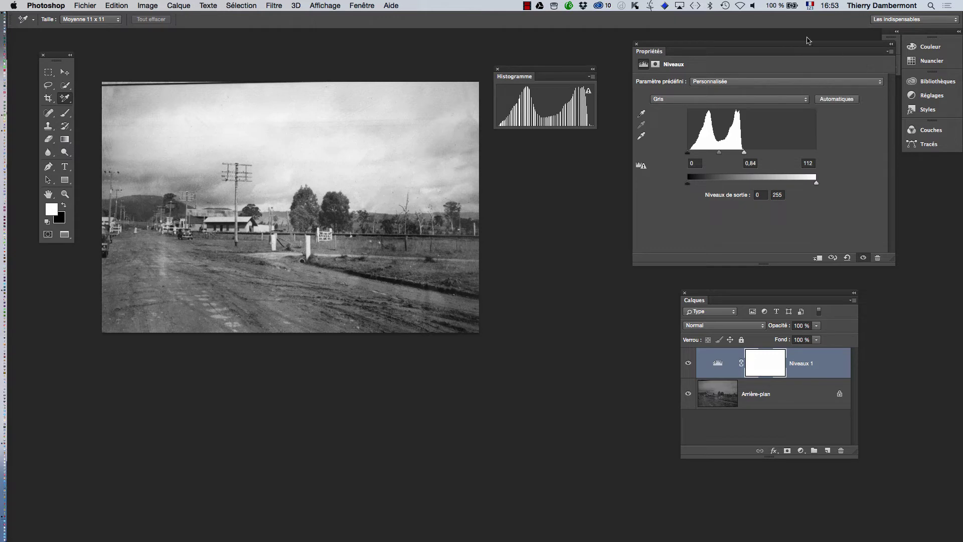
left_click_drag(802, 48, 640, 147)
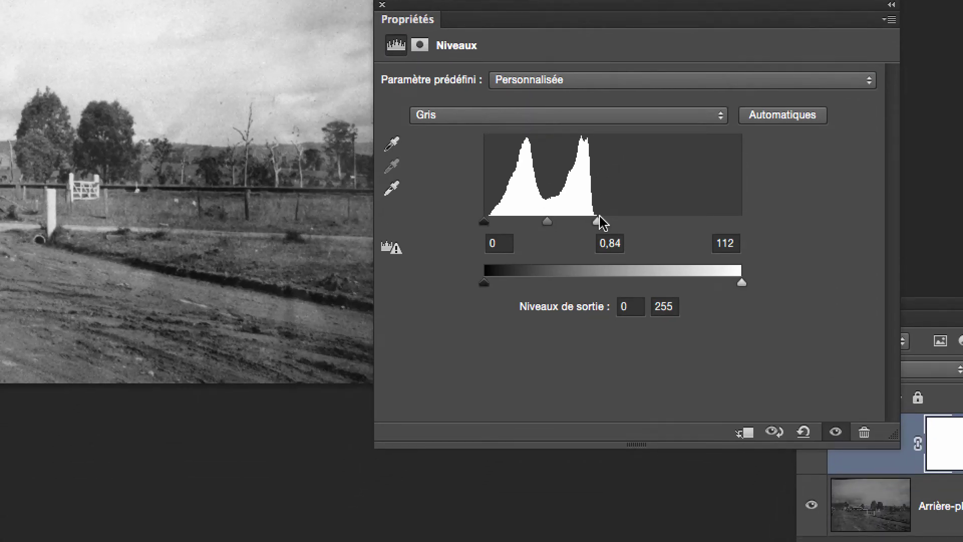
Reset the Niveaux white input level to 255 and the midtone level to 1, and place the histogram beside the settings
left_click_drag(600, 222, 742, 222)
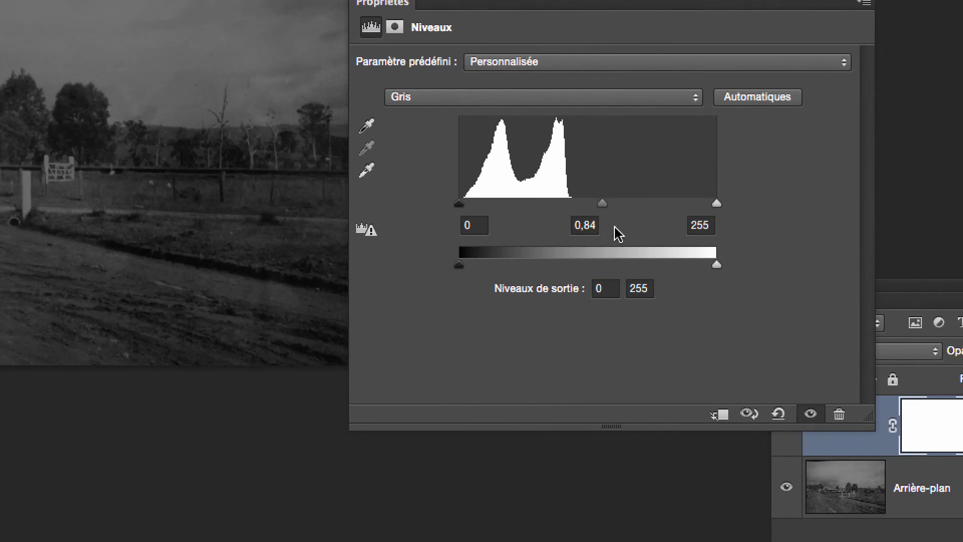
left_click(593, 225)
type("1")
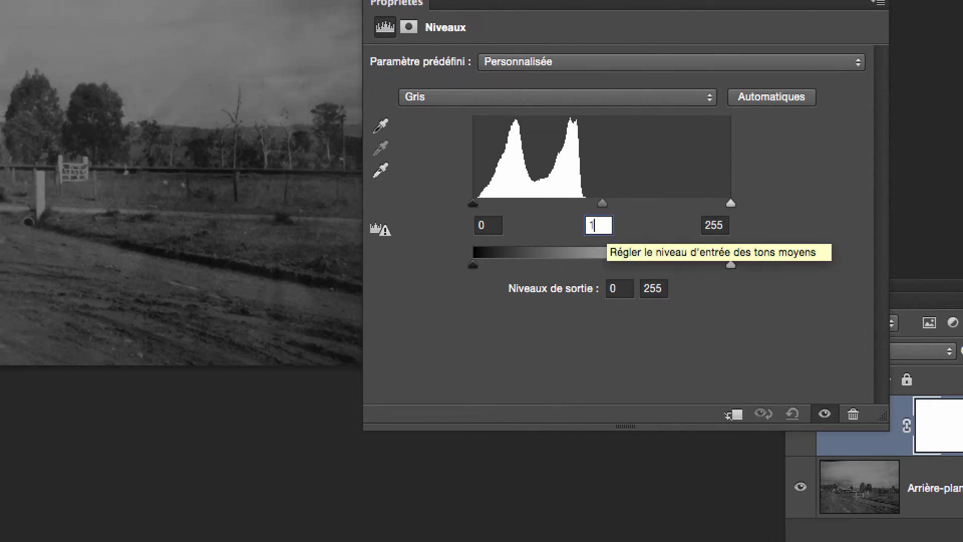
key("Tab")
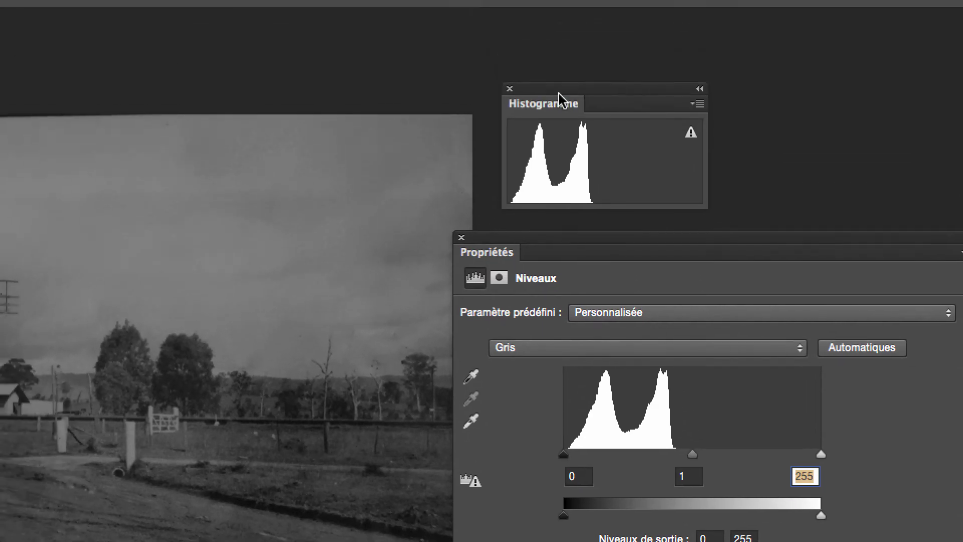
left_click_drag(559, 97, 298, 324)
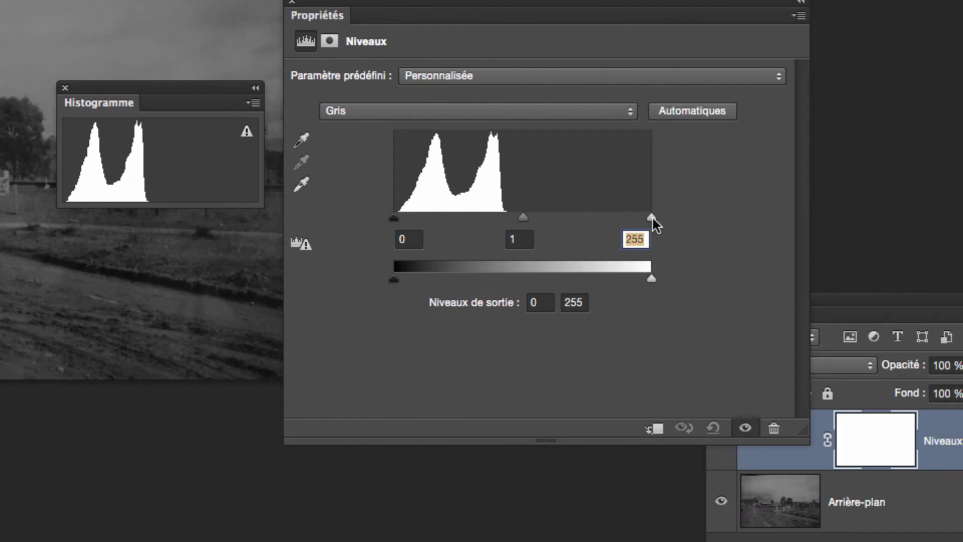
Set the Niveaux white input level to 113 and the midtone level to 0,68, and move both panels off the photo
left_click_drag(651, 219, 584, 221)
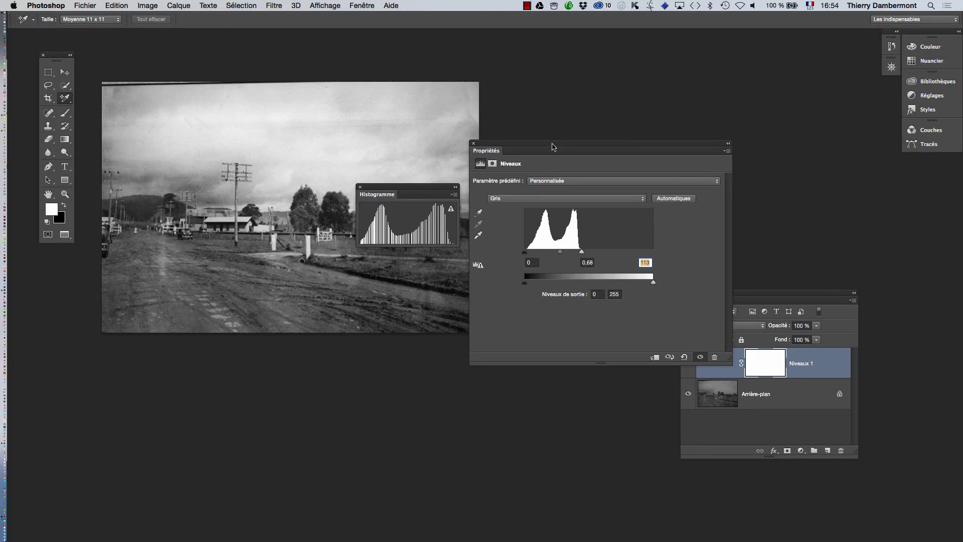
left_click_drag(554, 147, 647, 62)
left_click_drag(427, 190, 611, 310)
Examine the grain and tonal detail of the corrected Samford photo up close, and compare it with and without the Niveaux adjustment
left_click(271, 223, "super")
left_click(329, 270, "super")
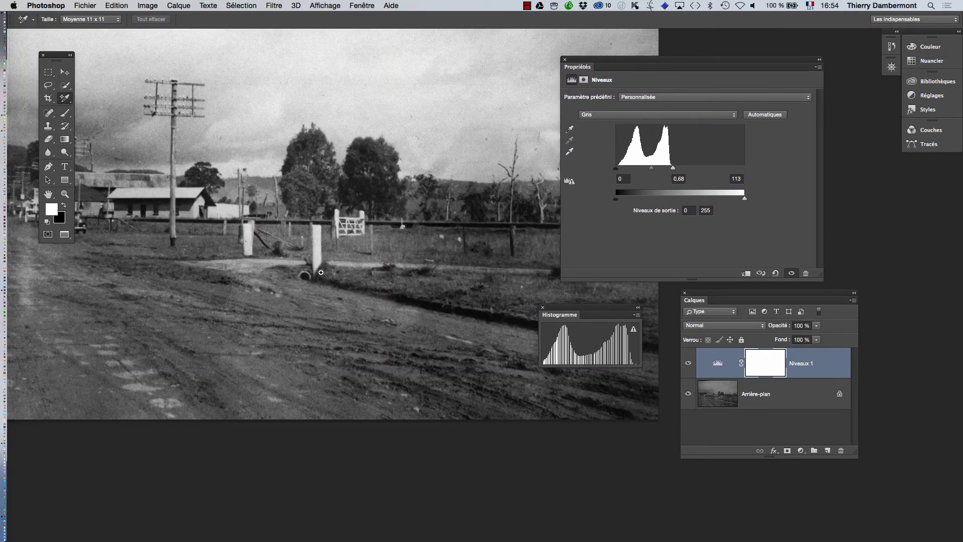
left_click(321, 270, "super")
left_click(362, 312, "super")
left_click(382, 308, "super")
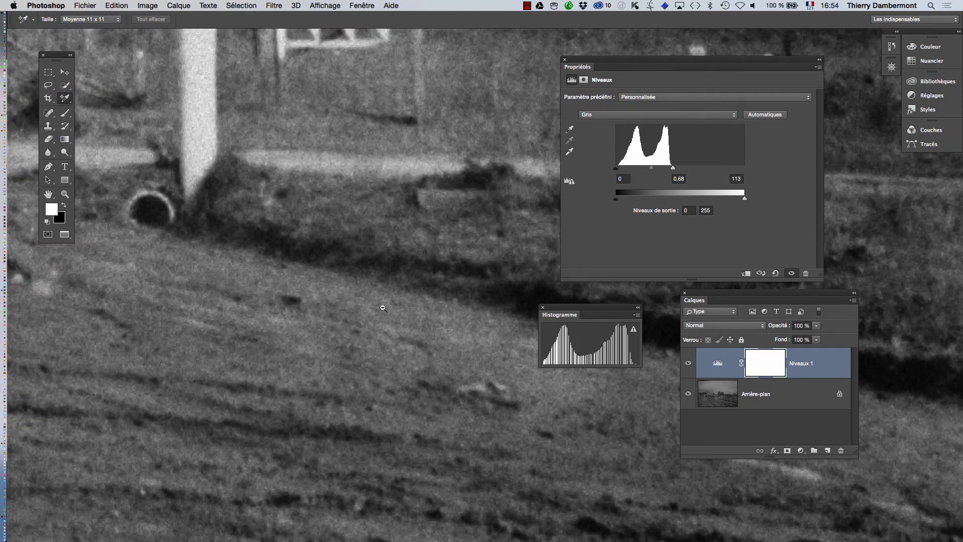
left_click(383, 308, "alt+super")
left_click(381, 310, "alt+super")
left_click(372, 321, "alt+super")
left_click(359, 333, "alt+super")
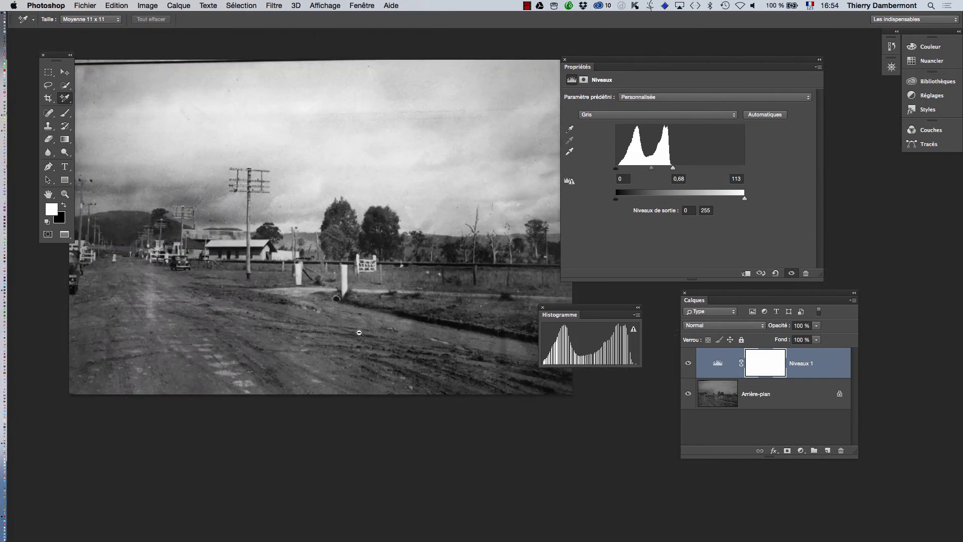
left_click(320, 259, "super")
left_click(321, 264, "super")
left_click(325, 281, "super")
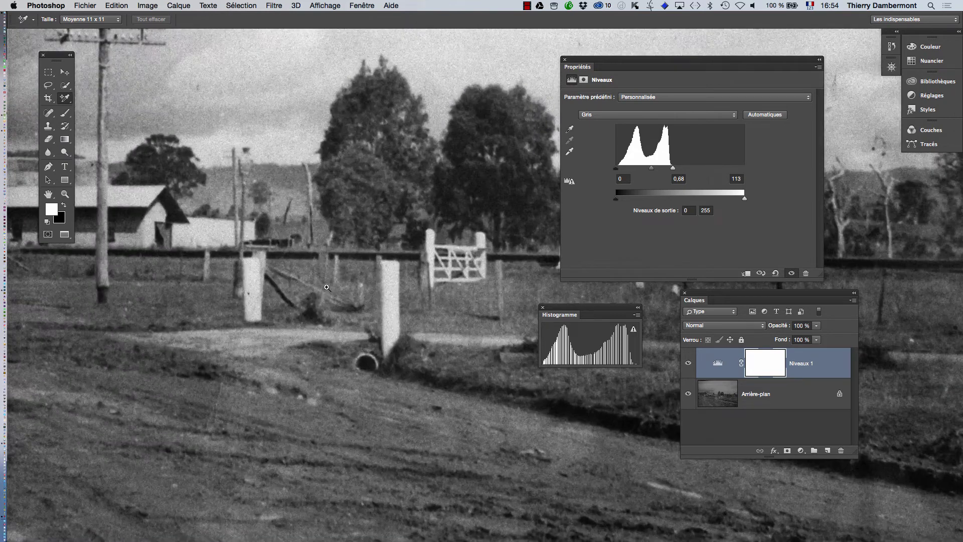
left_click_drag(393, 339, 289, 363)
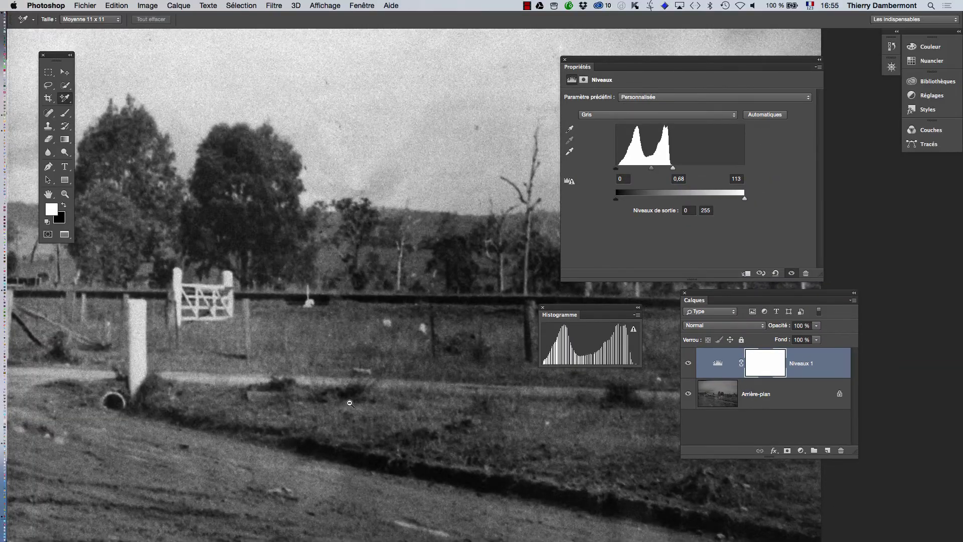
left_click(350, 402, "alt")
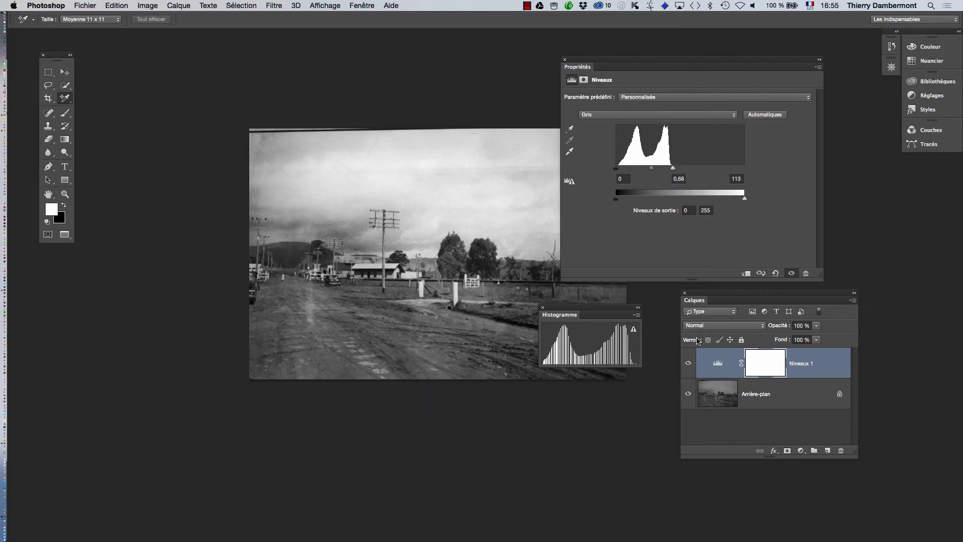
left_click(688, 363)
left_click(688, 362)
Switch to the Finder window showing the redeployer gamme dynamique folder
key("super+Tab")
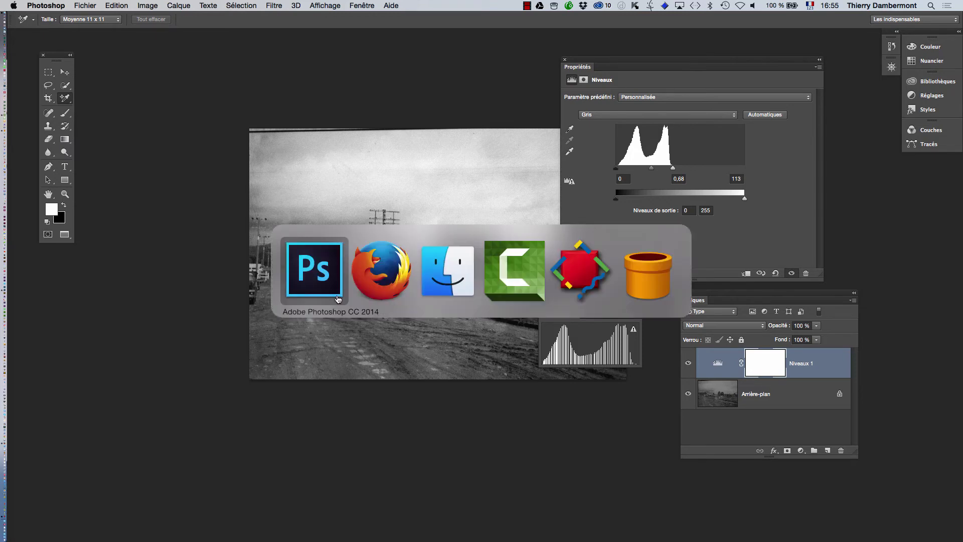
key("Tab")
key("Tab")
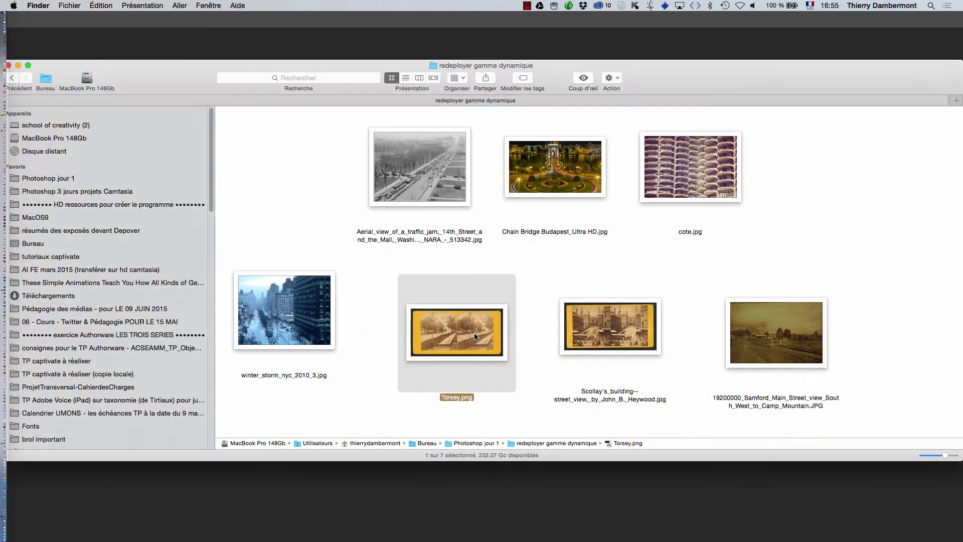
Open Torsey.png from the folder and quit Aperçu
double_click(475, 336)
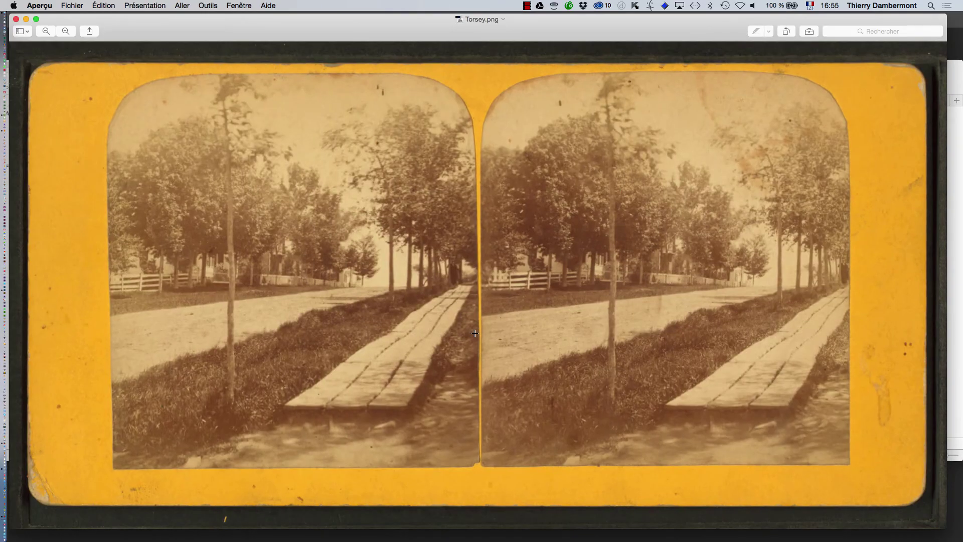
key("ctrl+F2")
key("Right")
key("Down")
key("Down")
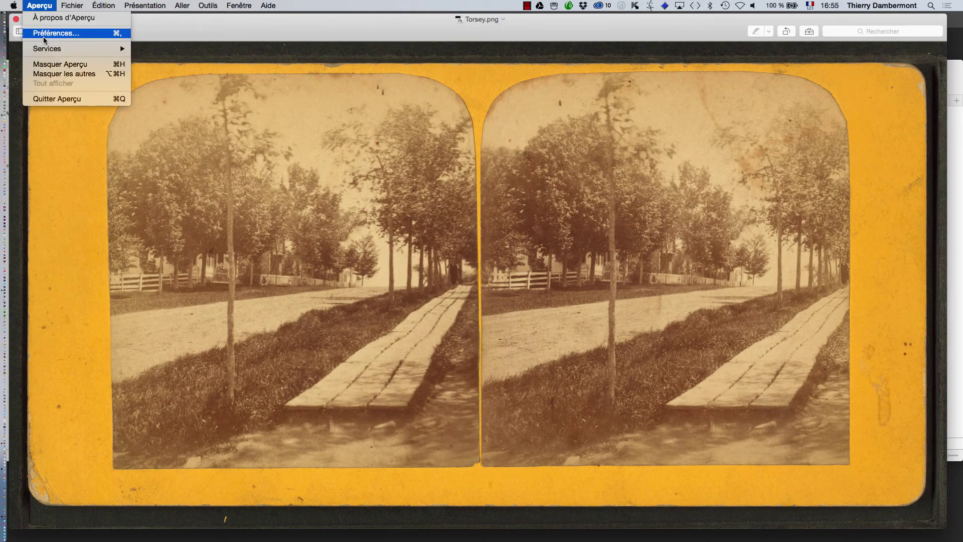
key("Down")
key("Down")
key("Down")
key("Down")
key("Return")
Show the file information of Torsey.png and choose Adobe Photoshop CC 2014.app (15.2.2) as its opening application
left_click(492, 420)
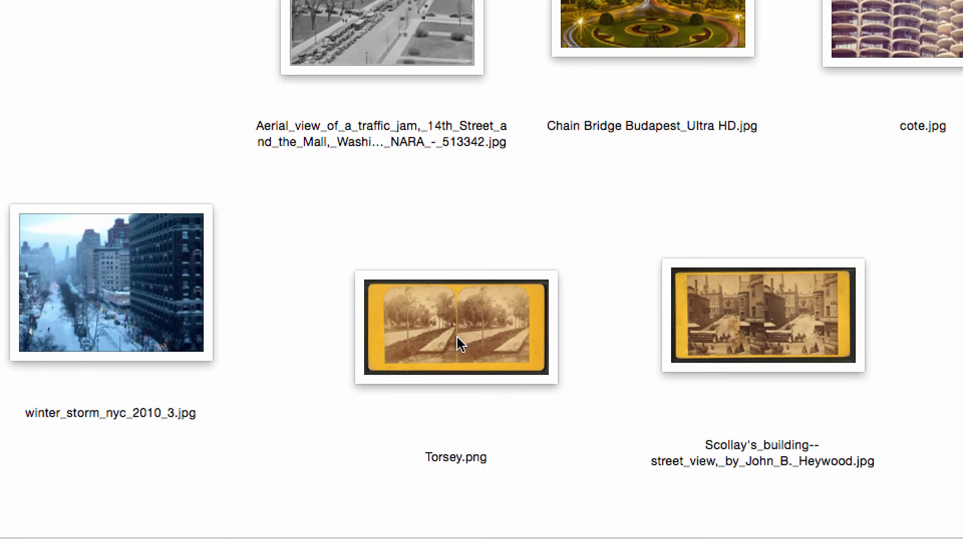
left_click(458, 340)
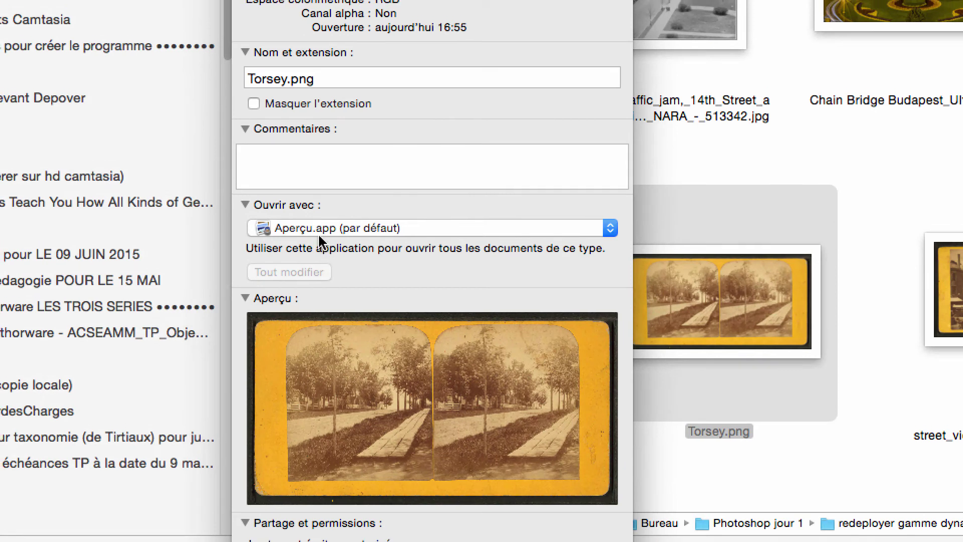
left_click(316, 230)
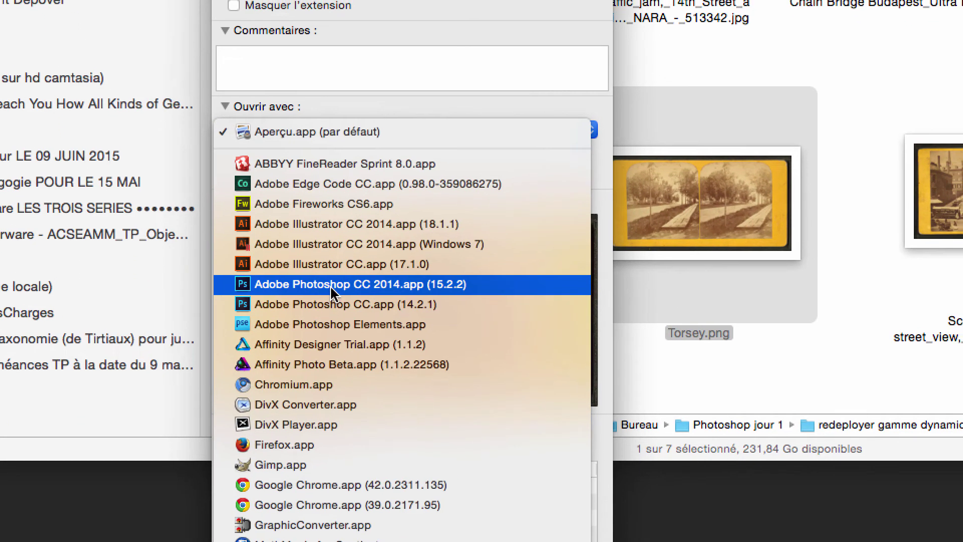
key("Escape")
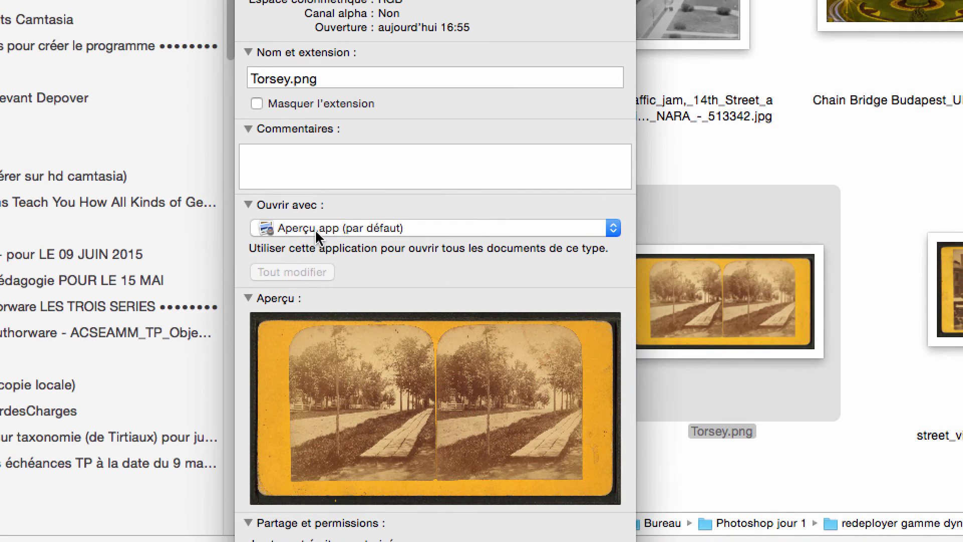
left_click(316, 219)
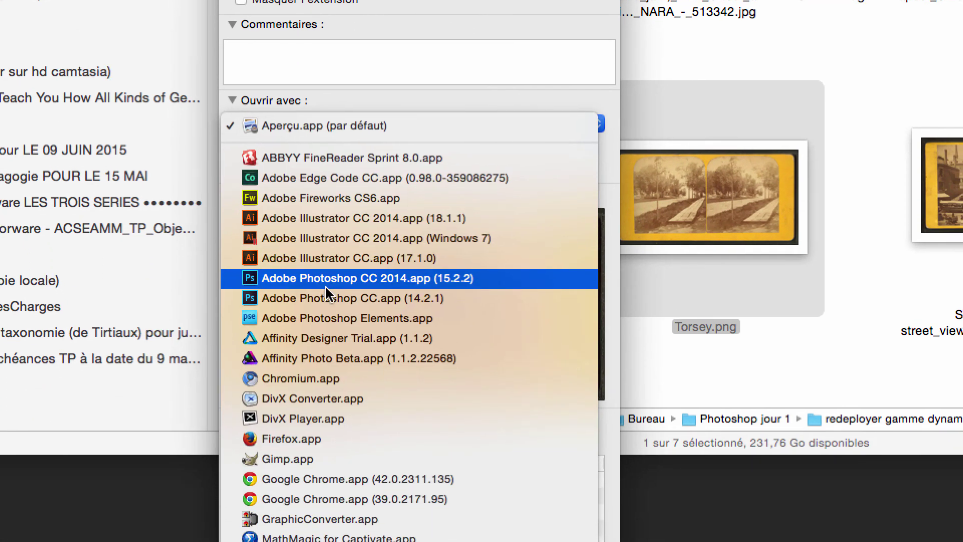
left_click(326, 281)
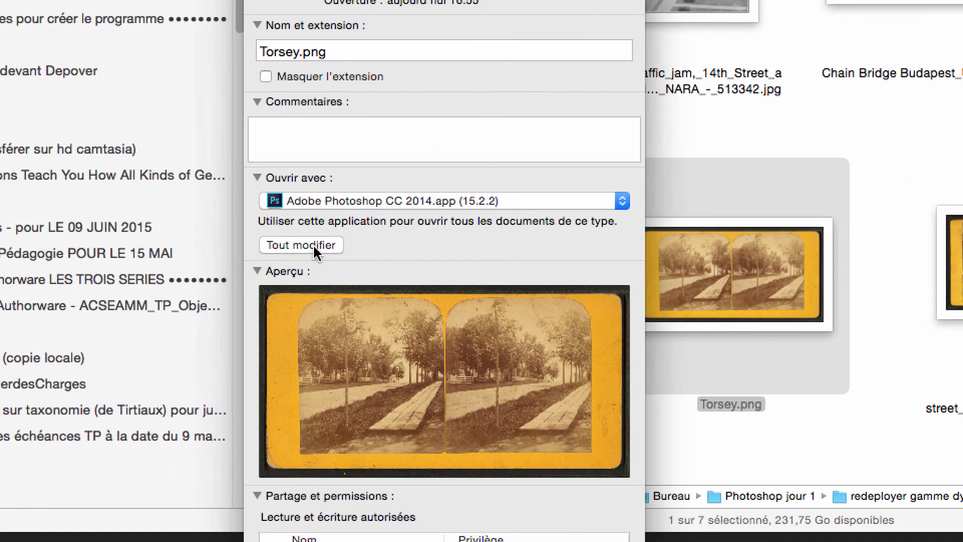
Apply the Photoshop opening setting to all .png documents and close the information window
left_click(310, 246)
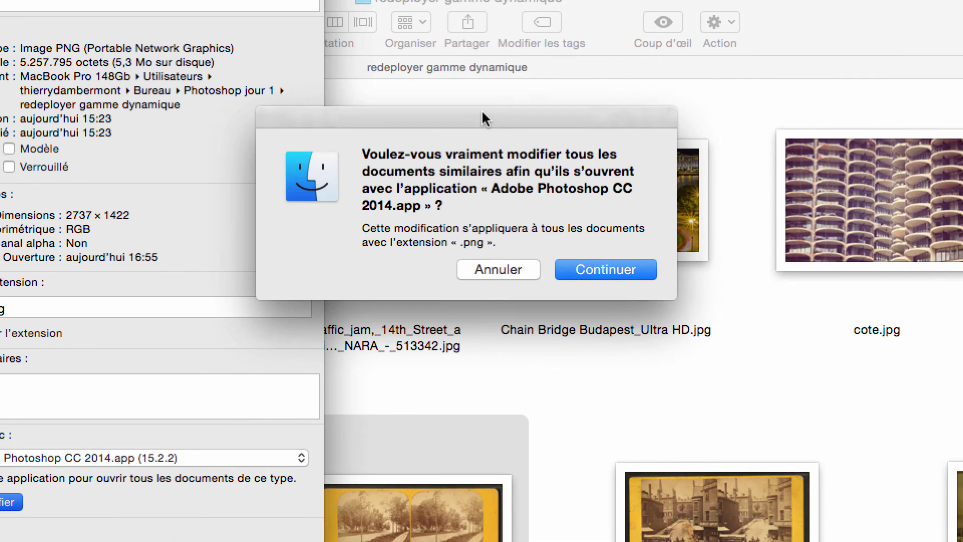
left_click_drag(486, 120, 399, 289)
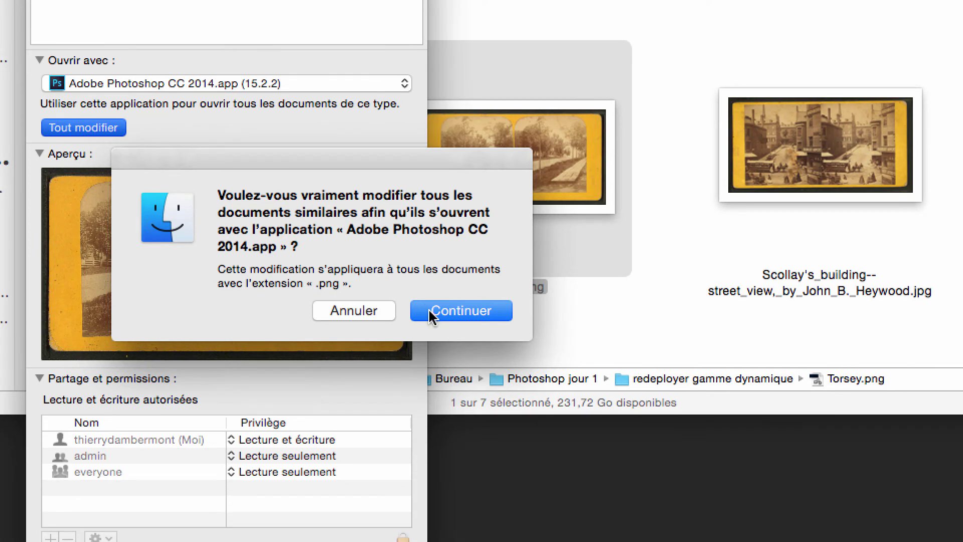
left_click(430, 315)
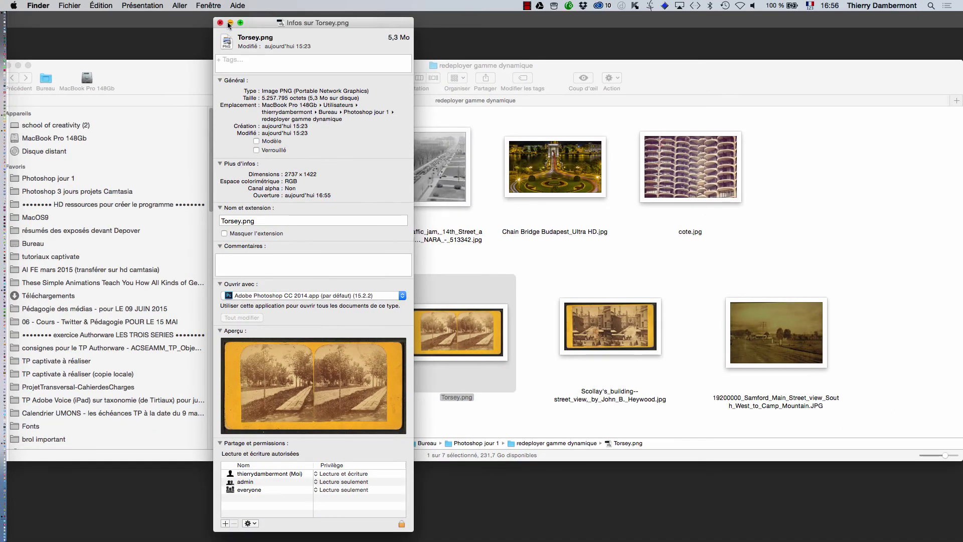
left_click(219, 24)
Open Torsey.png in Photoshop and close the Histogramme, Calques and Propriétés panels covering the image
left_click(477, 384)
key("super+Tab")
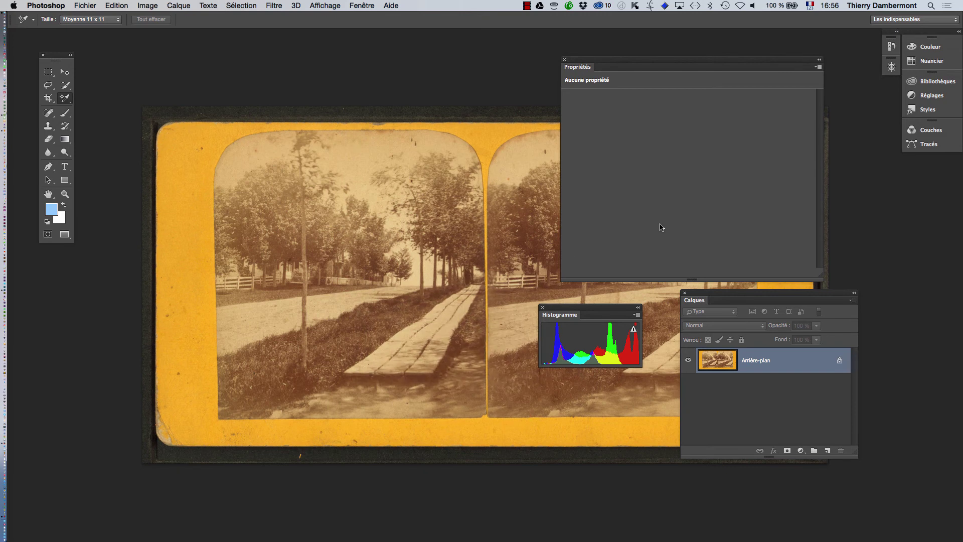
left_click(543, 307)
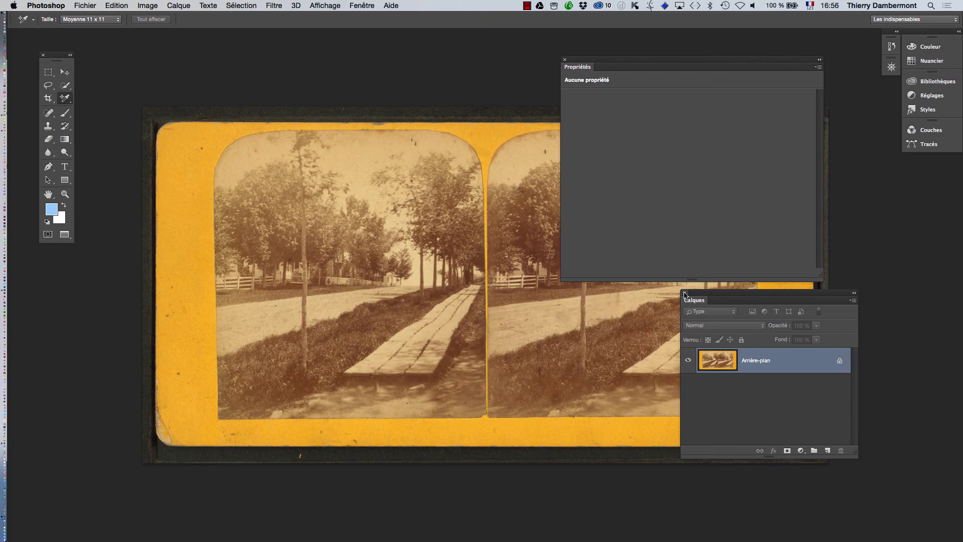
left_click(684, 292)
left_click(564, 59)
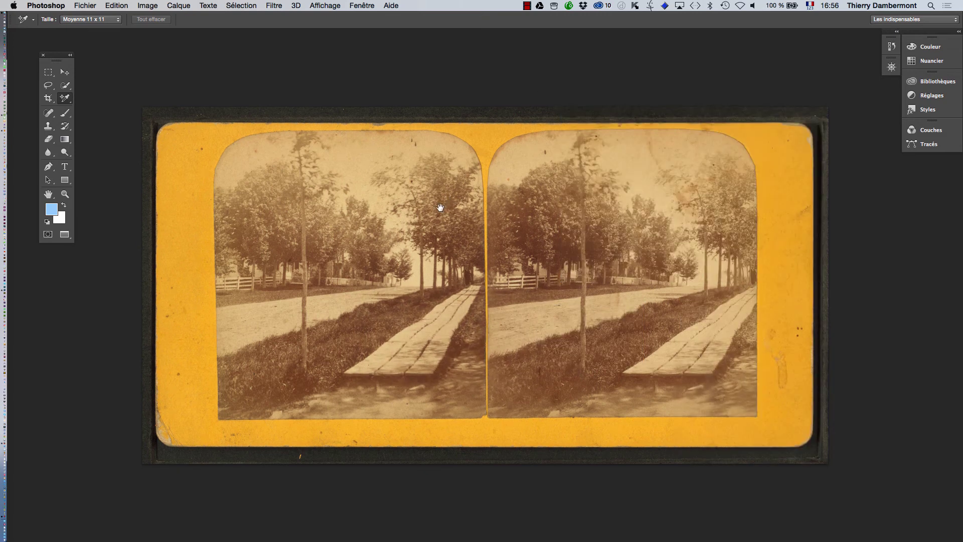
left_click_drag(447, 209, 348, 161)
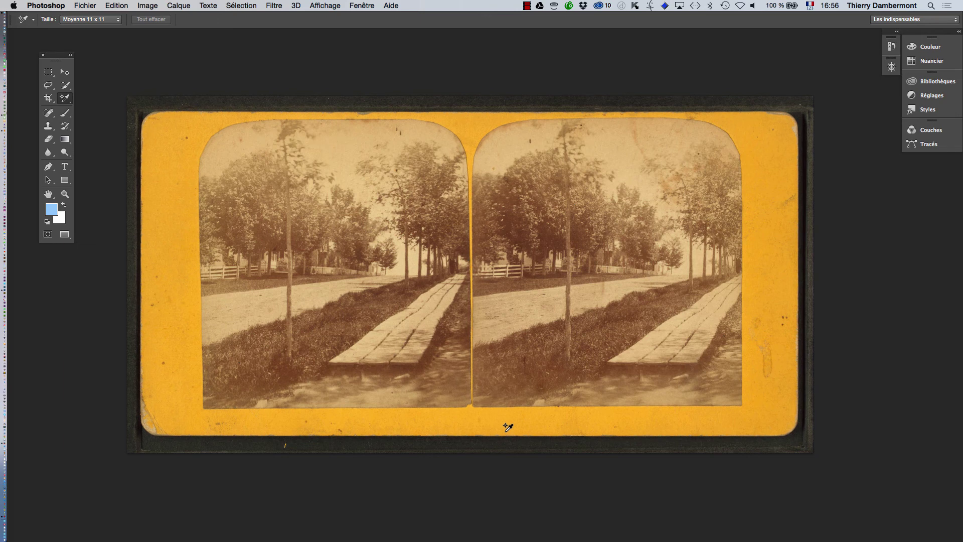
Convert the Torsey image to 16 bits/couche and to Niveaux de gris mode, discarding its colour information
left_click(152, 6)
mouse_move(156, 20)
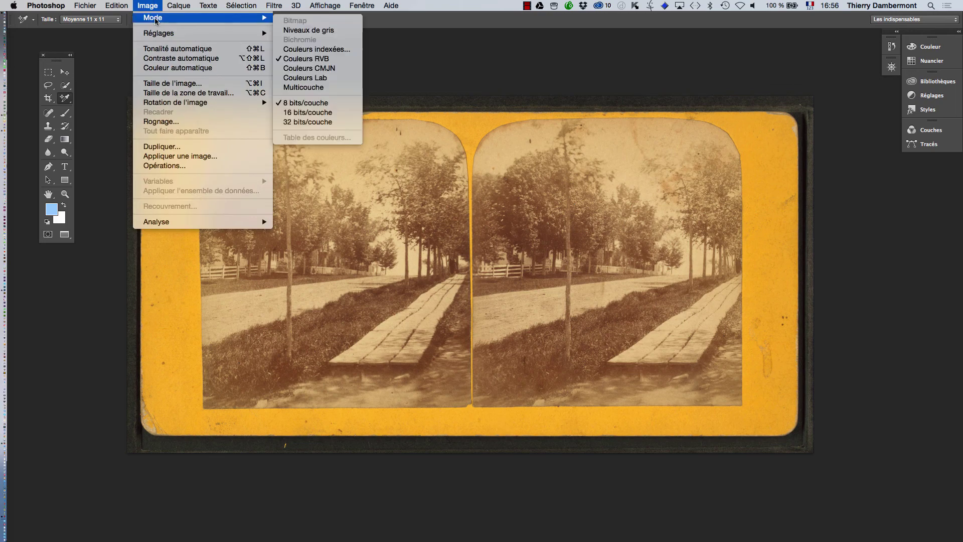
left_click(329, 114)
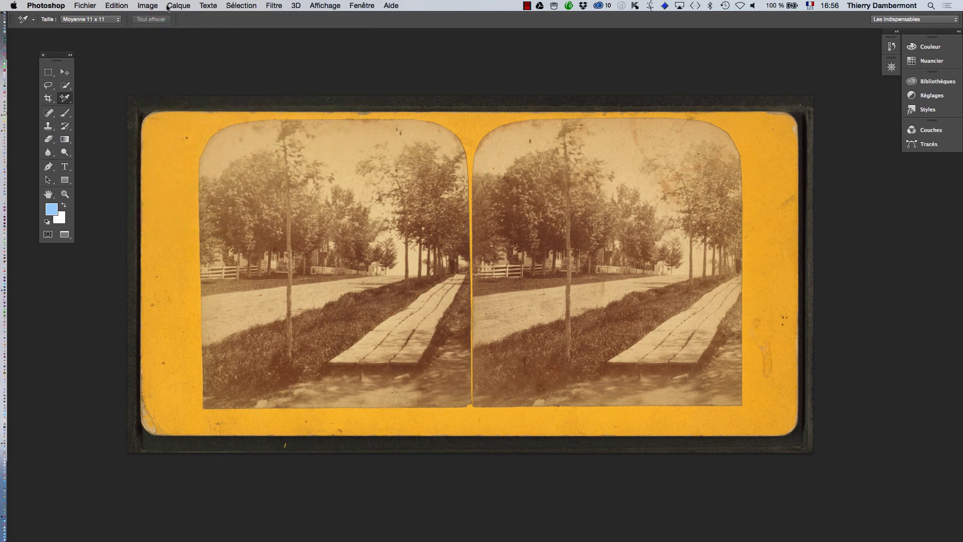
left_click(152, 6)
mouse_move(155, 20)
left_click(345, 29)
left_click(546, 208)
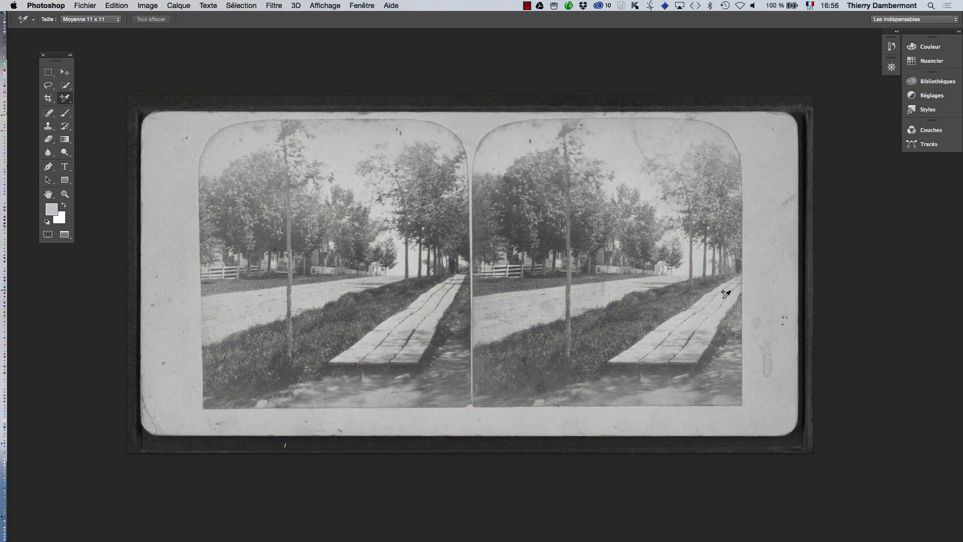
Add a Niveaux adjustment layer to the Torsey image with input levels 15, 0,61 and 198 on the Gris channel
left_click(173, 5)
mouse_move(207, 111)
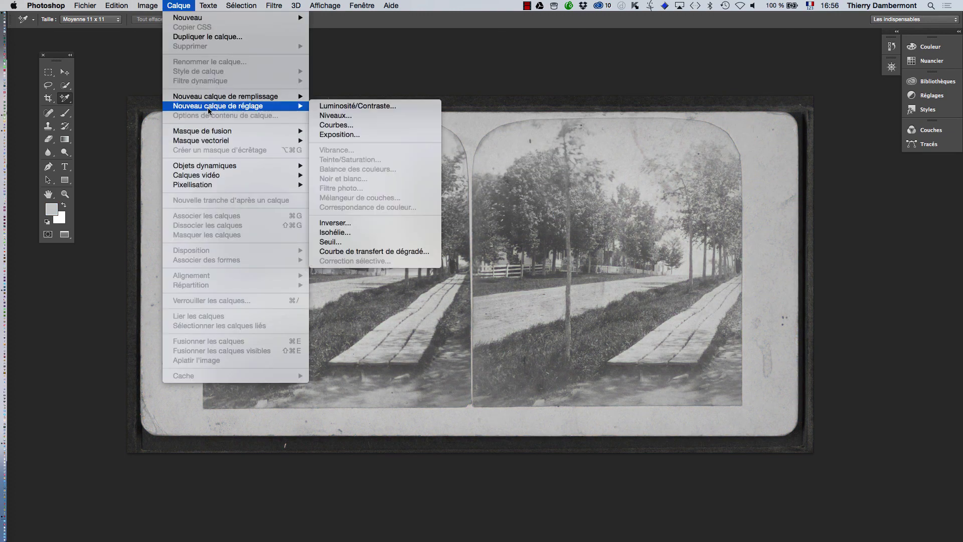
left_click(382, 114)
left_click(592, 242)
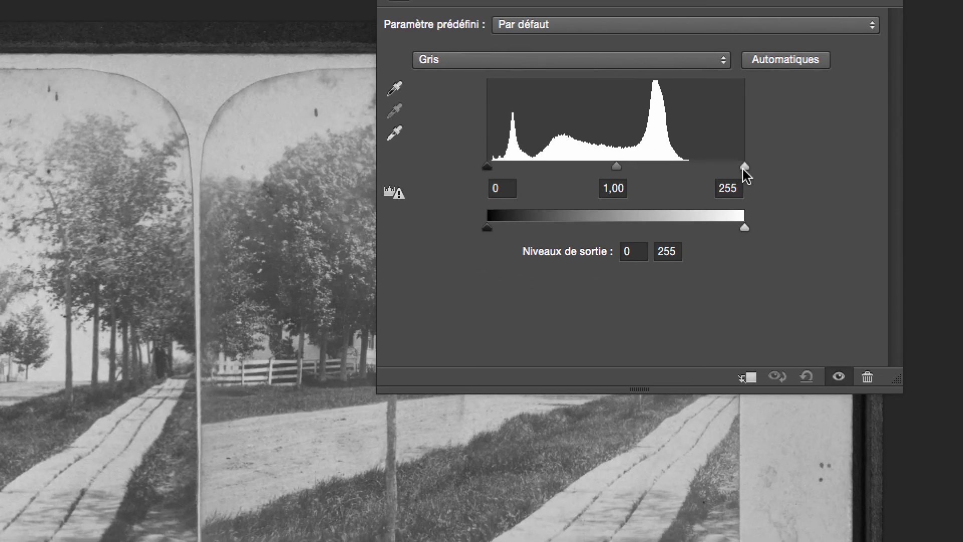
left_click_drag(744, 169, 699, 168)
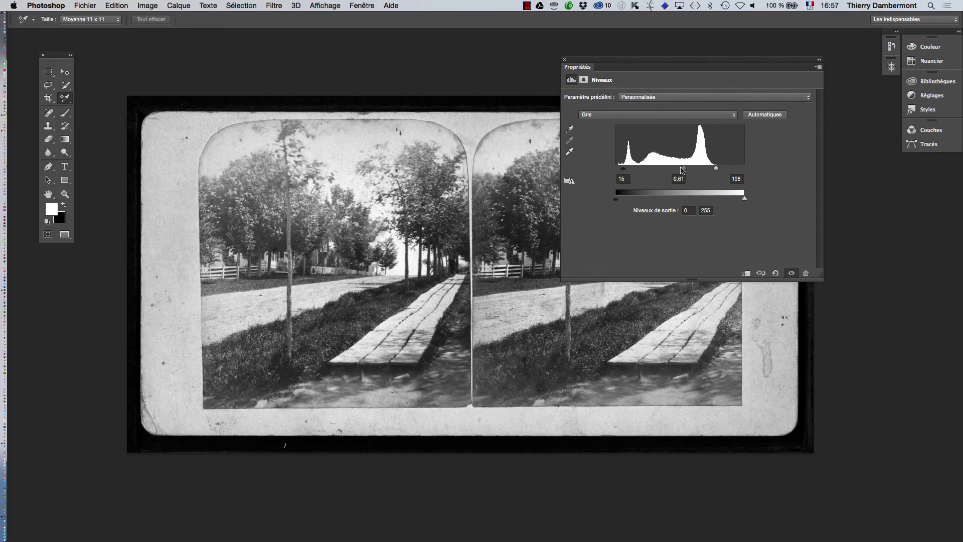
Move the Niveaux properties away from the stereo photo and toggle the adjustment's visibility to compare before and after
left_click_drag(640, 60, 864, 185)
left_click_drag(609, 209, 589, 168)
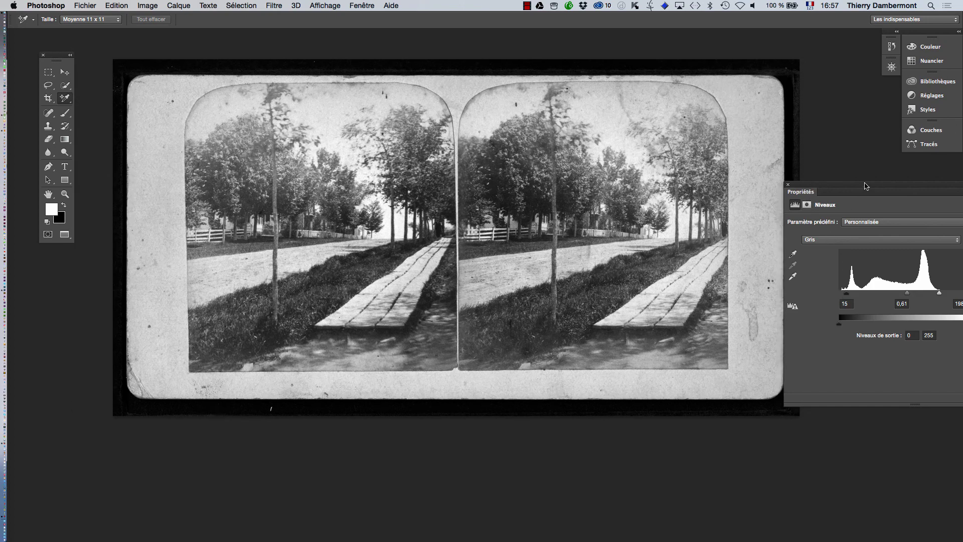
left_click_drag(866, 184, 774, 171)
left_click(924, 385)
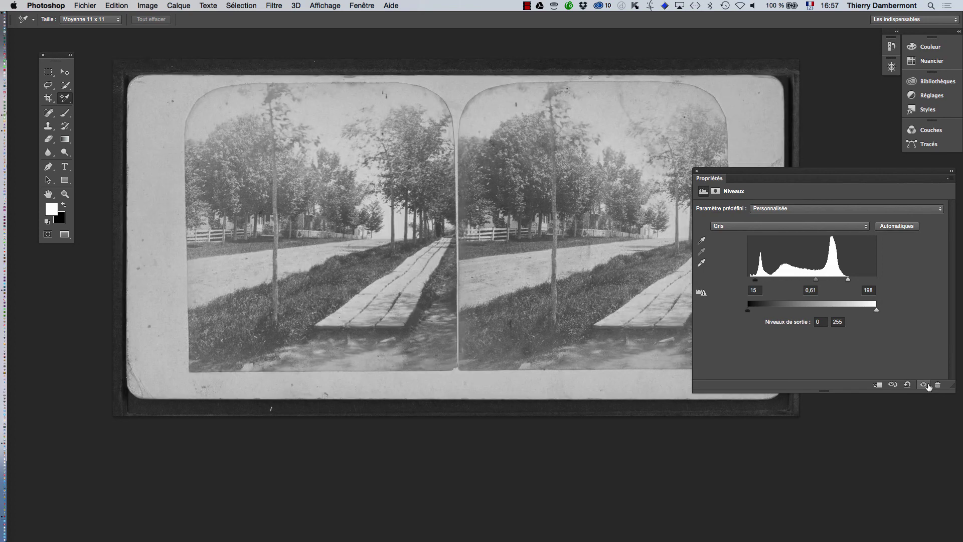
left_click(924, 385)
left_click(924, 384)
left_click(926, 385)
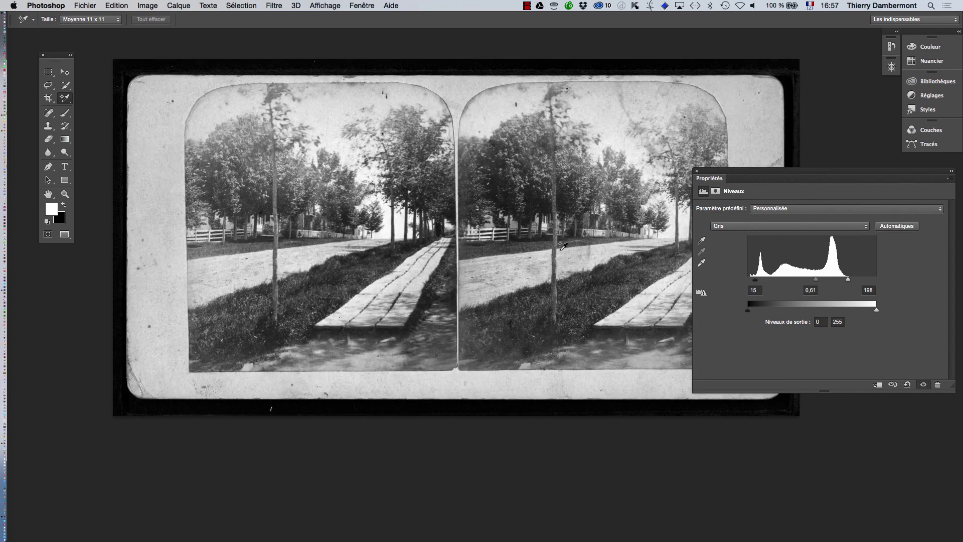
Switch to Finder and open the Scollay's building street view .jpg from the redeployer gamme dynamique folder
key("super+Tab")
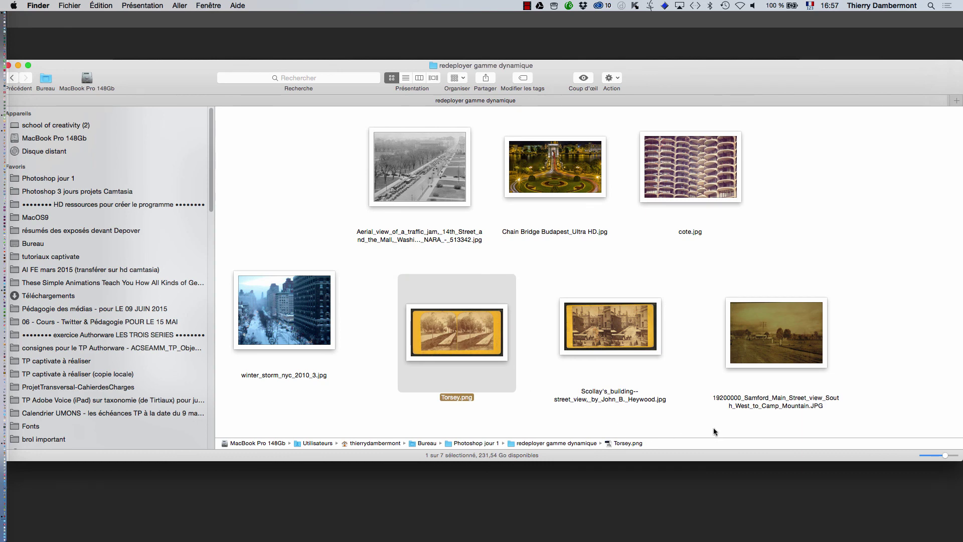
left_click(709, 417)
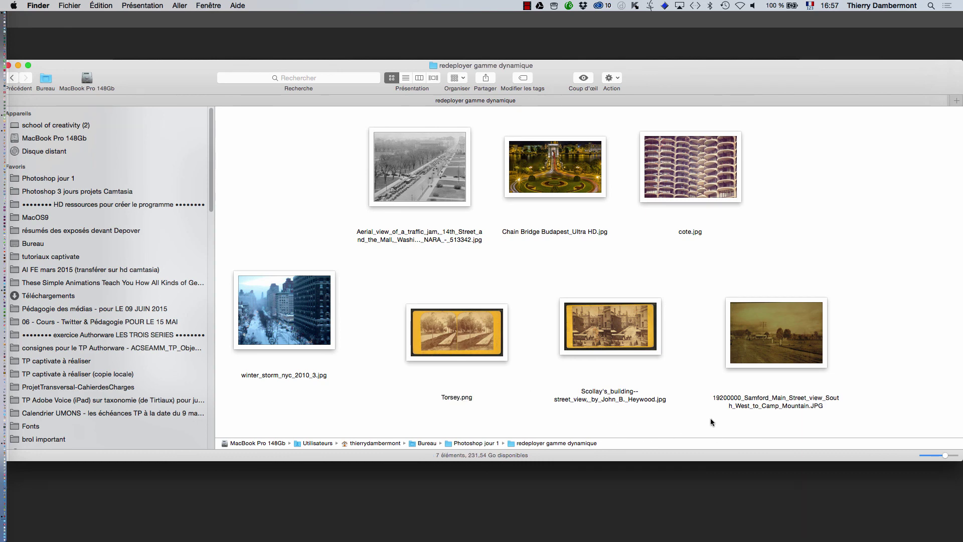
double_click(625, 336)
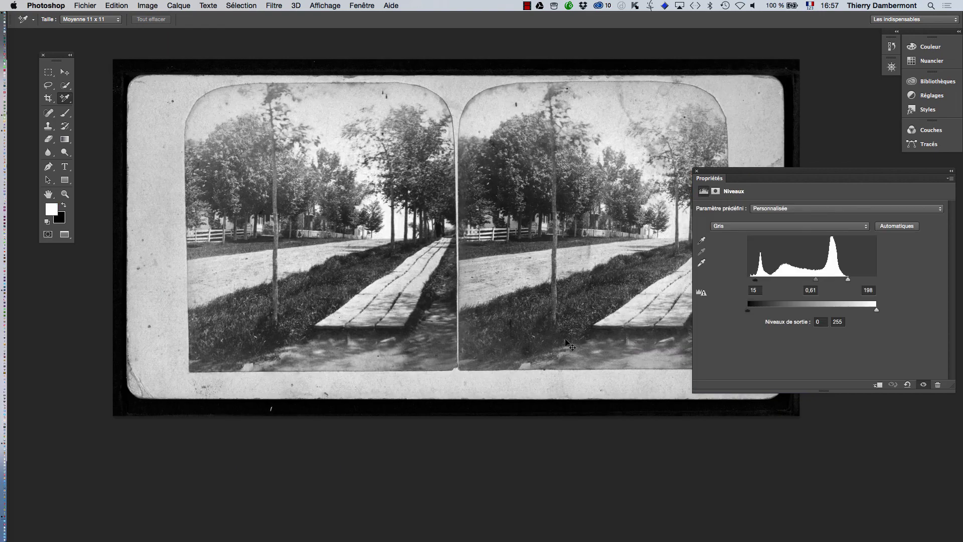
key("super+Tab")
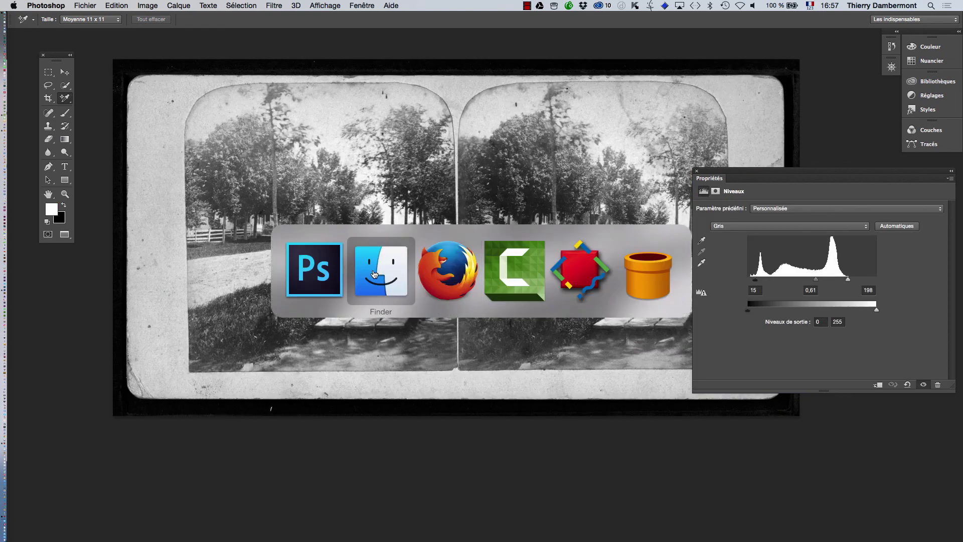